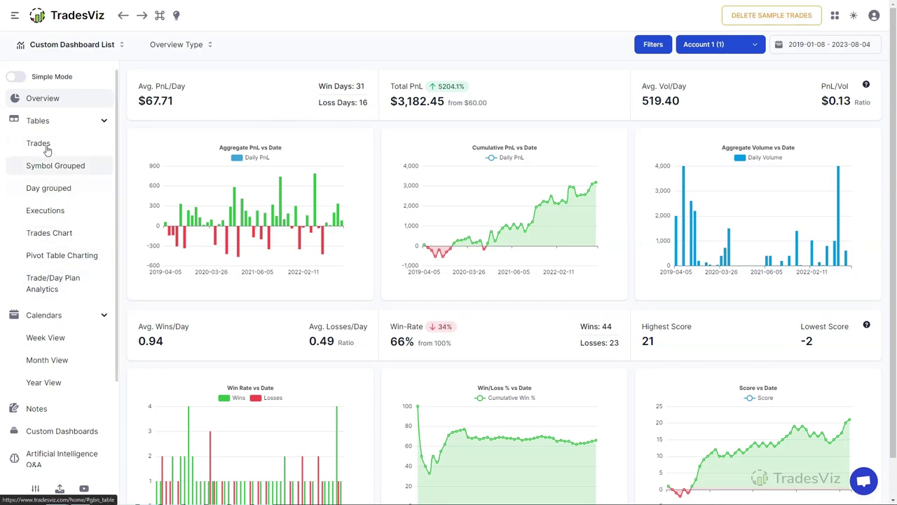
Open the Trades table under Tables, listing all 69 individual trades.
left_click(46, 147)
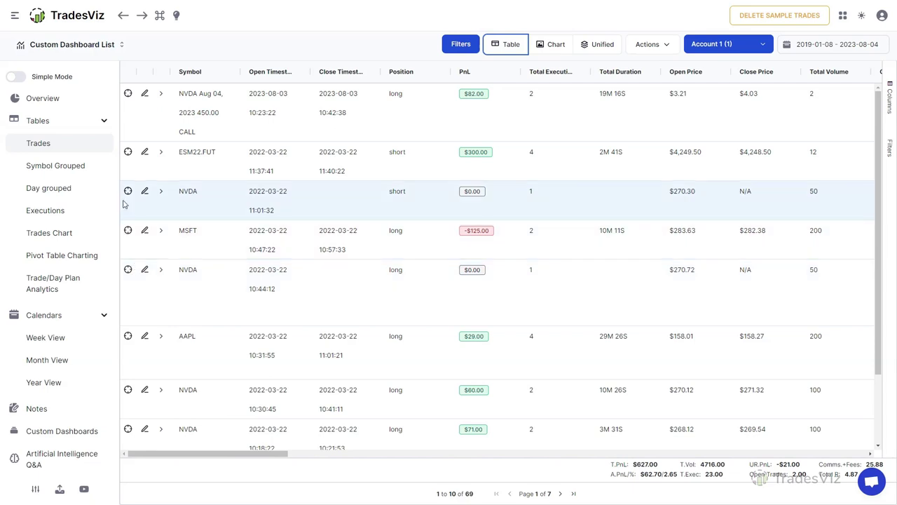
Open the 10:30:45 NVDA trade's details, then go to its March 22, 2022 day view.
left_click(128, 391)
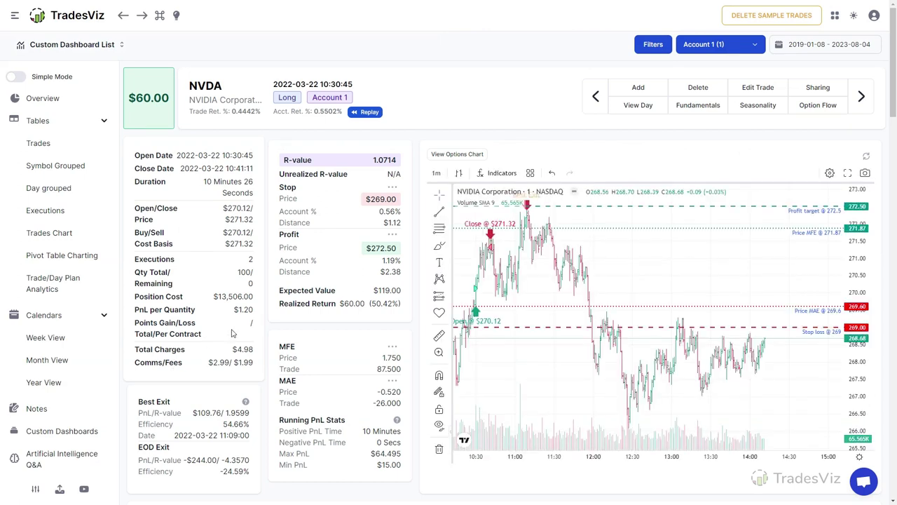
left_click(643, 114)
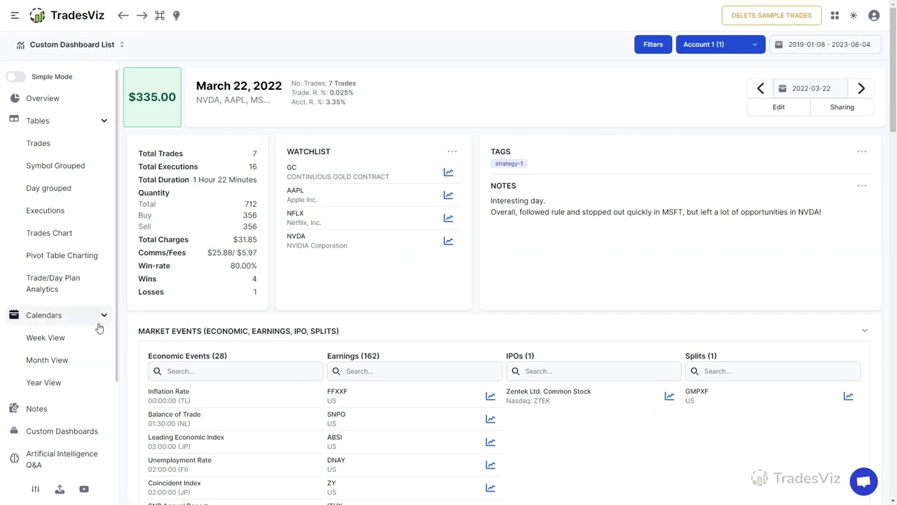
Navigate the month and 2022 year calendars to March 2022 and open the 22nd's summary.
left_click(76, 367)
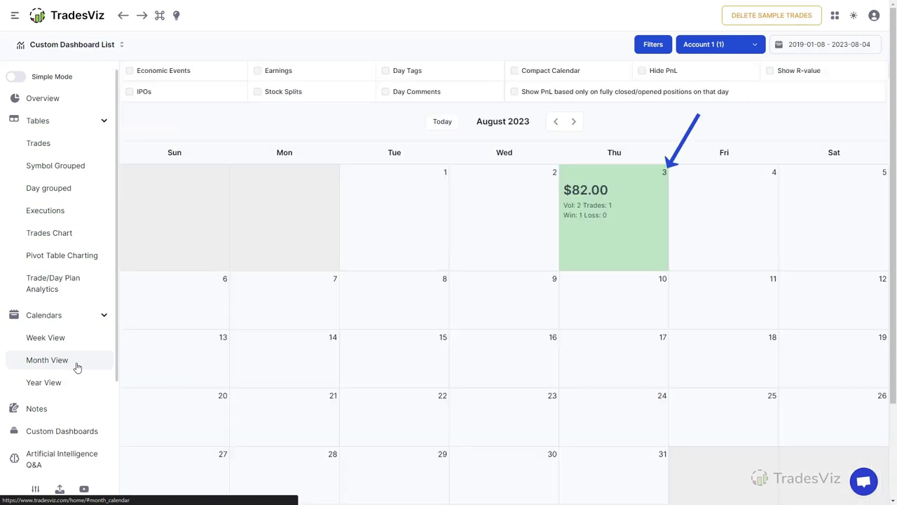
left_click(664, 175)
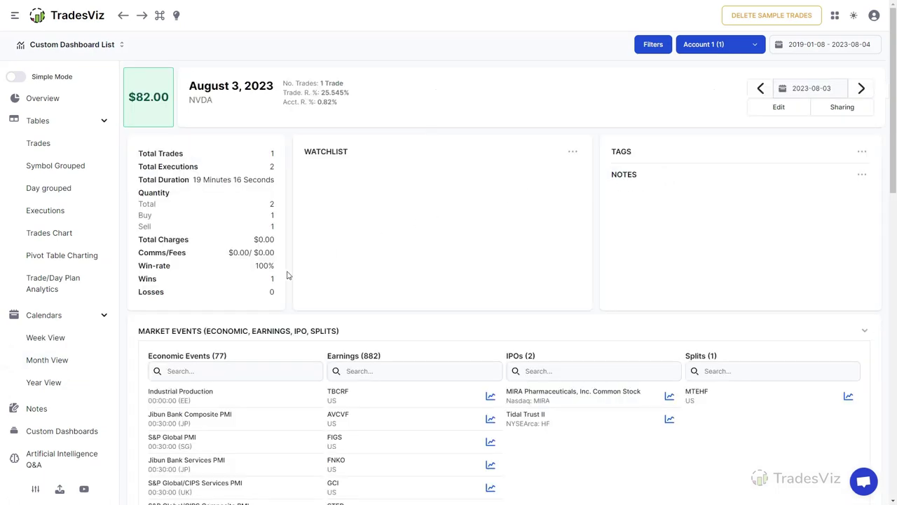
left_click(38, 381)
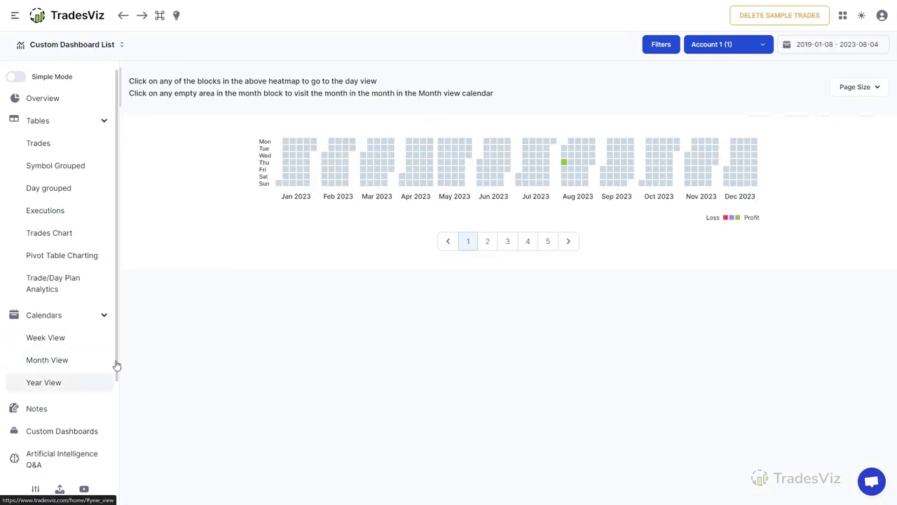
left_click(487, 242)
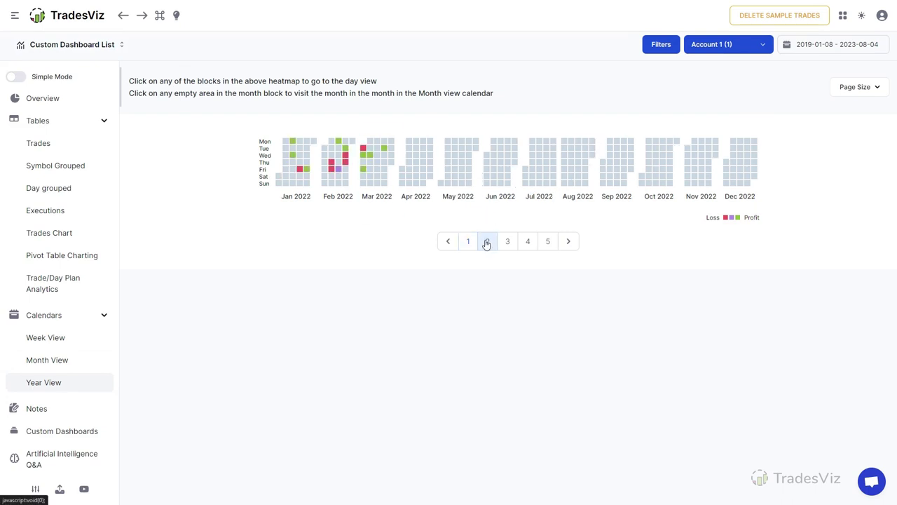
left_click(375, 204)
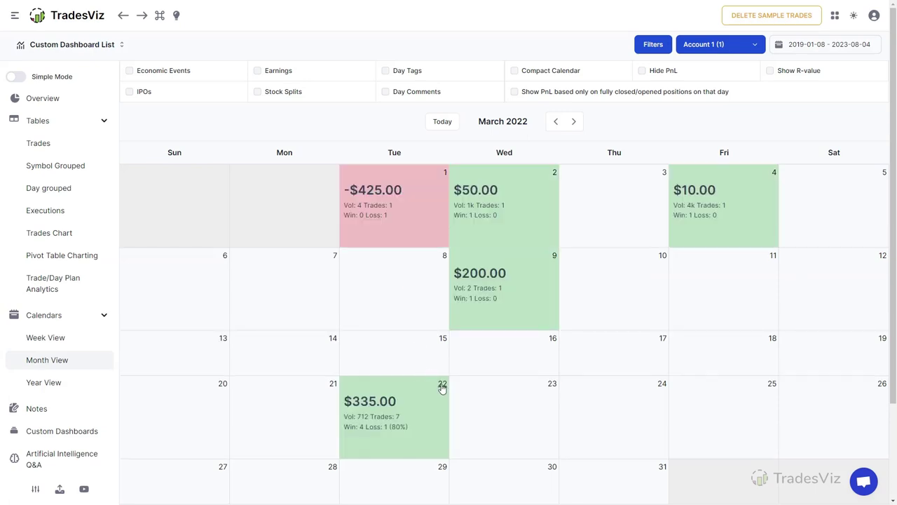
left_click(442, 389)
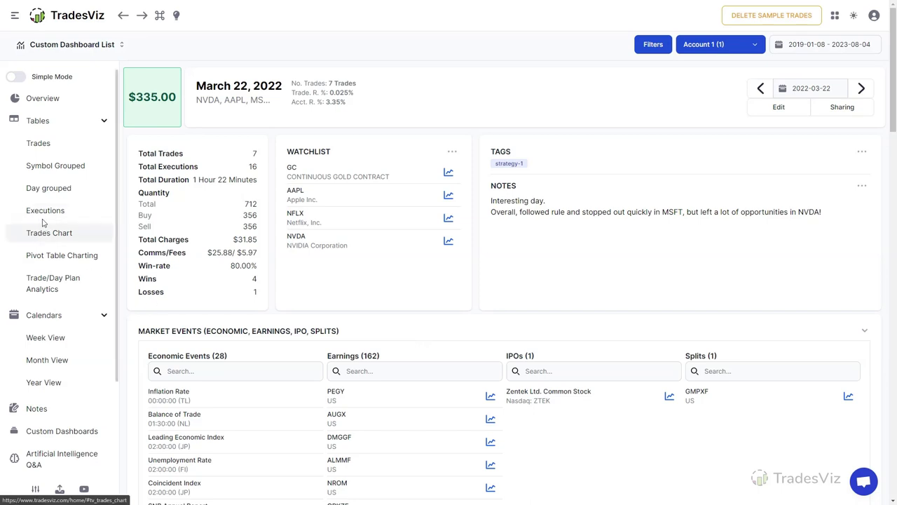
Open the day-grouped trades table, then the Day Explore page for March 22.
left_click(45, 192)
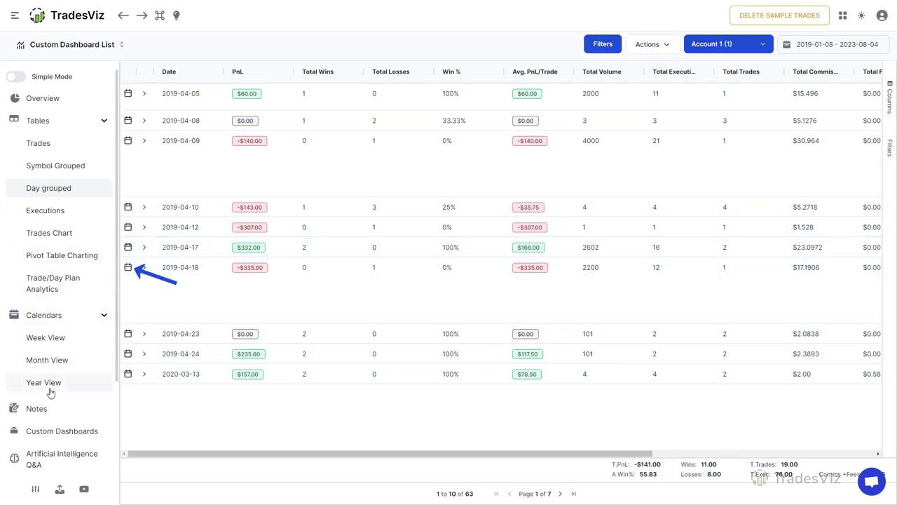
scroll(51, 391, "down", 2)
left_click(42, 456)
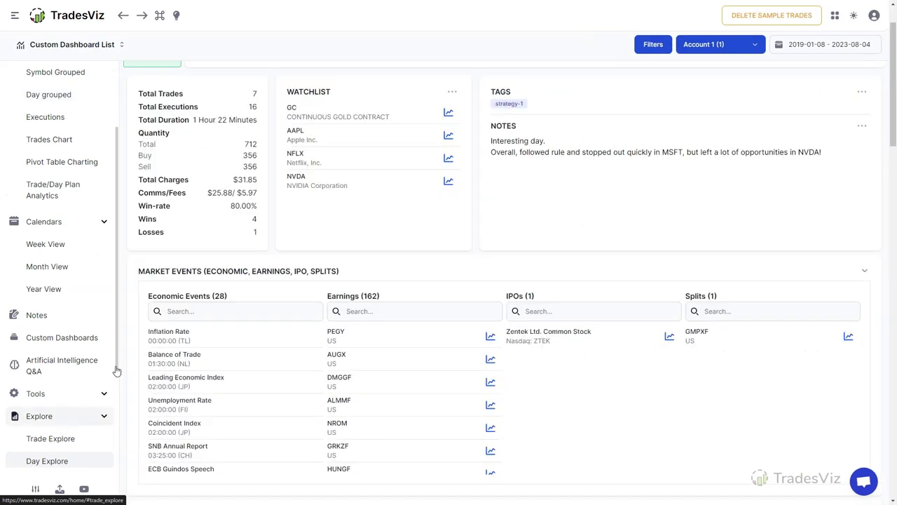
Select and then deselect the $335.00 day total on the summary card.
left_click_drag(138, 98, 169, 122)
left_click(170, 123)
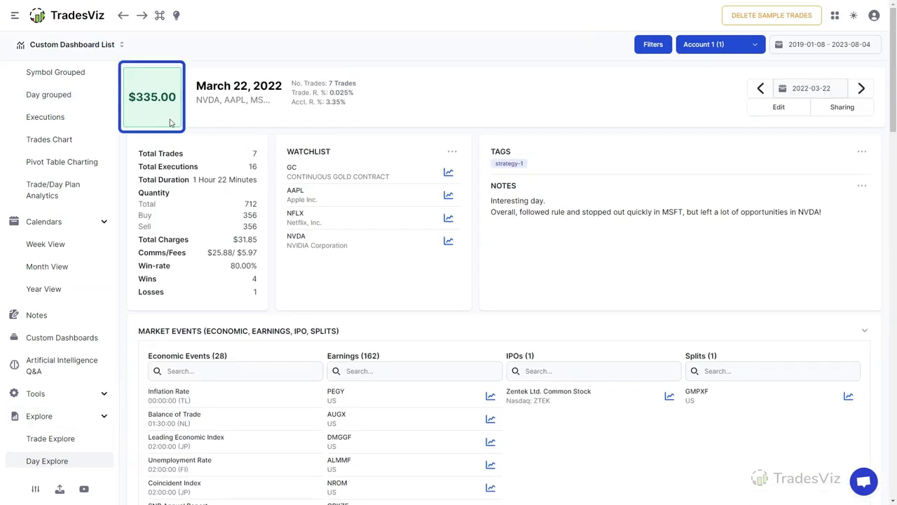
left_click(400, 133)
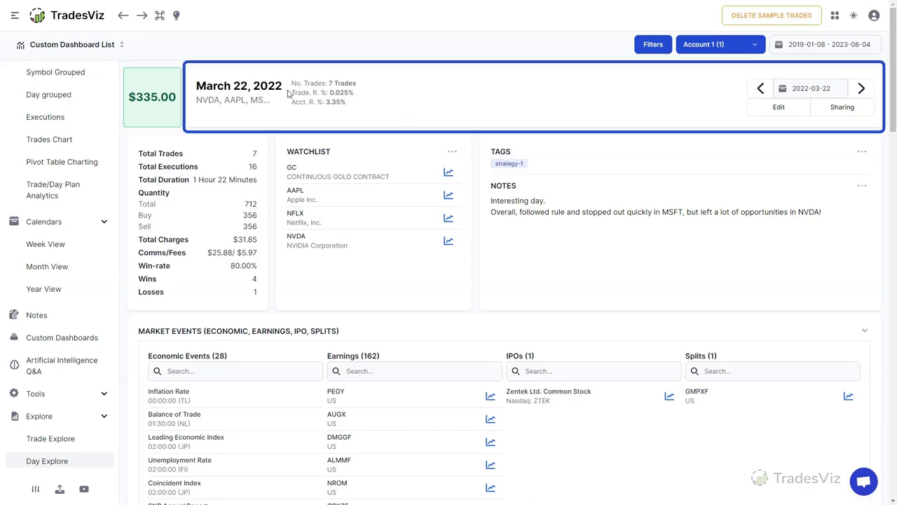
left_click_drag(289, 100, 350, 106)
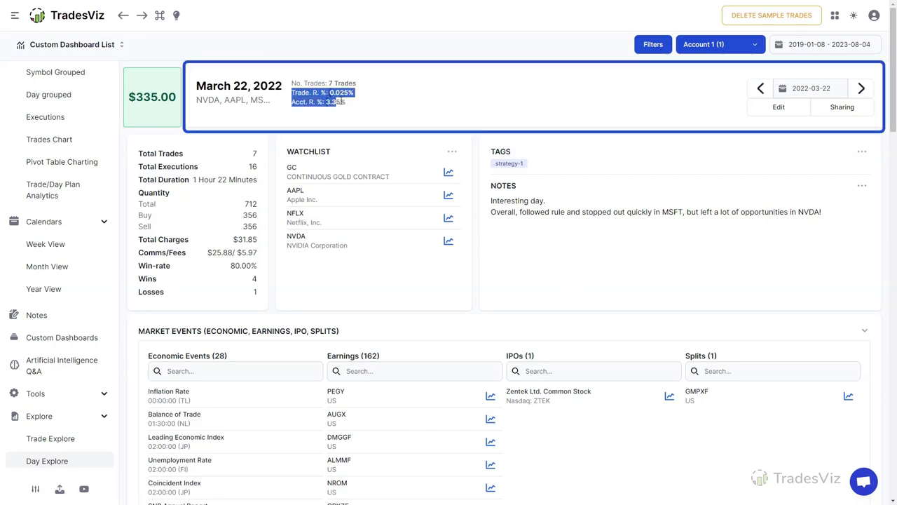
left_click(422, 115)
left_click(815, 88)
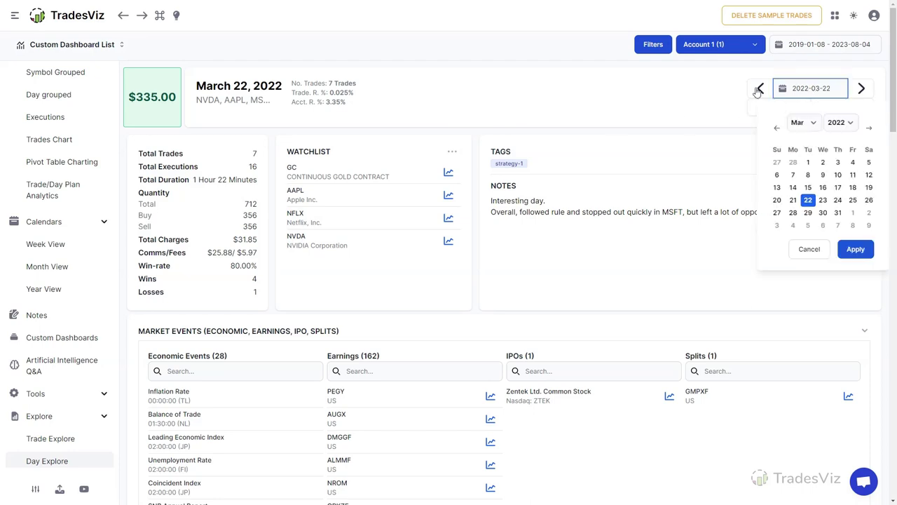
left_click(594, 88)
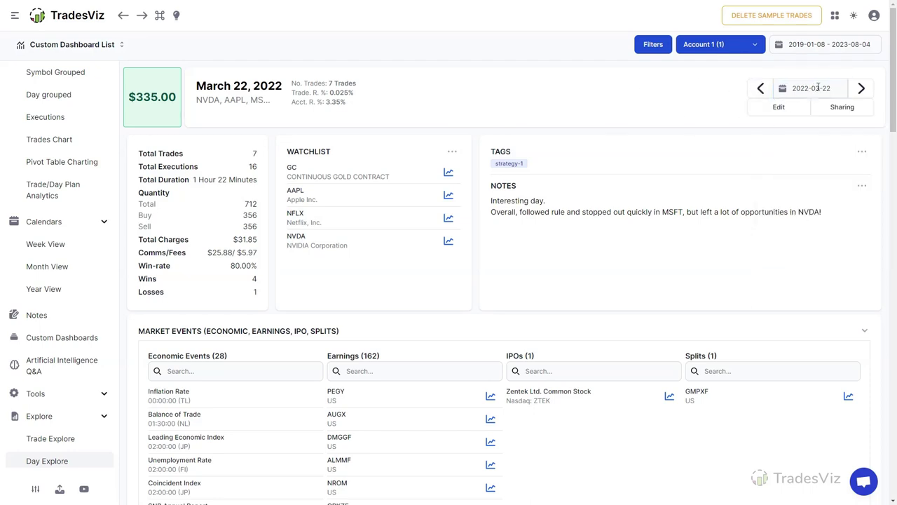
left_click(761, 112)
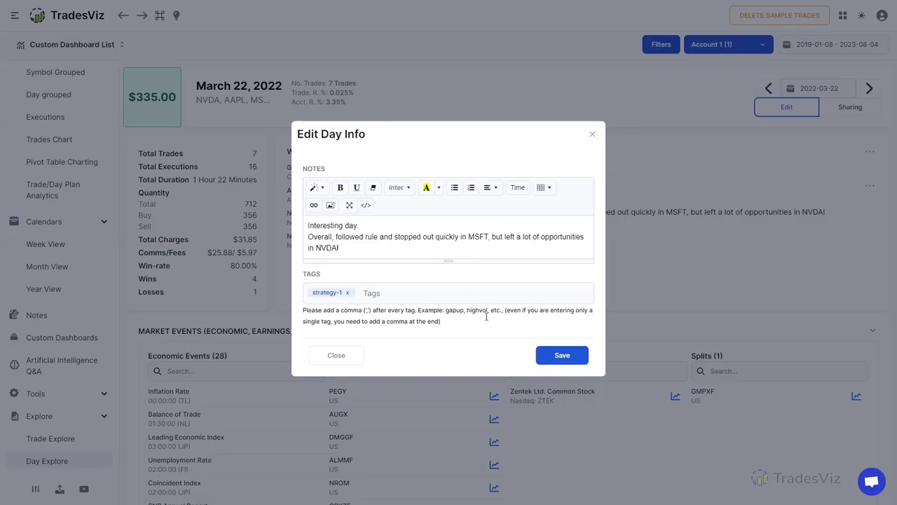
left_click(592, 134)
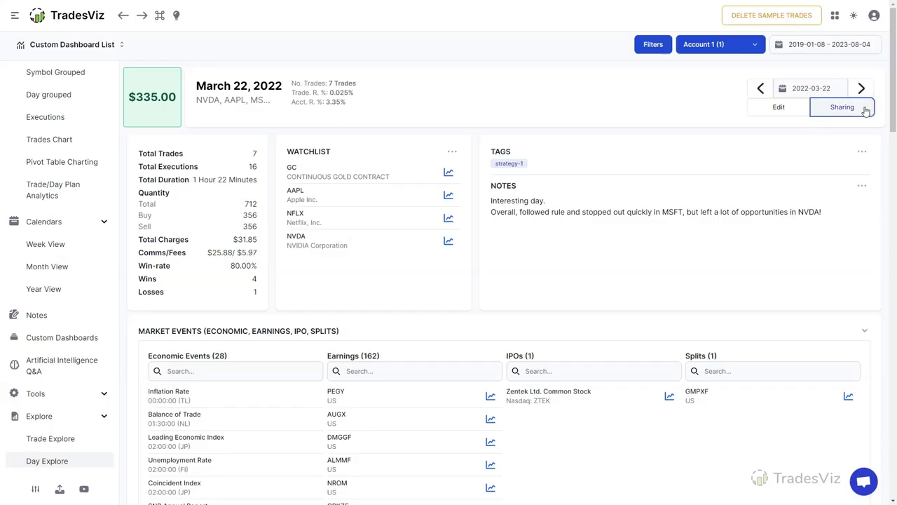
left_click(865, 111)
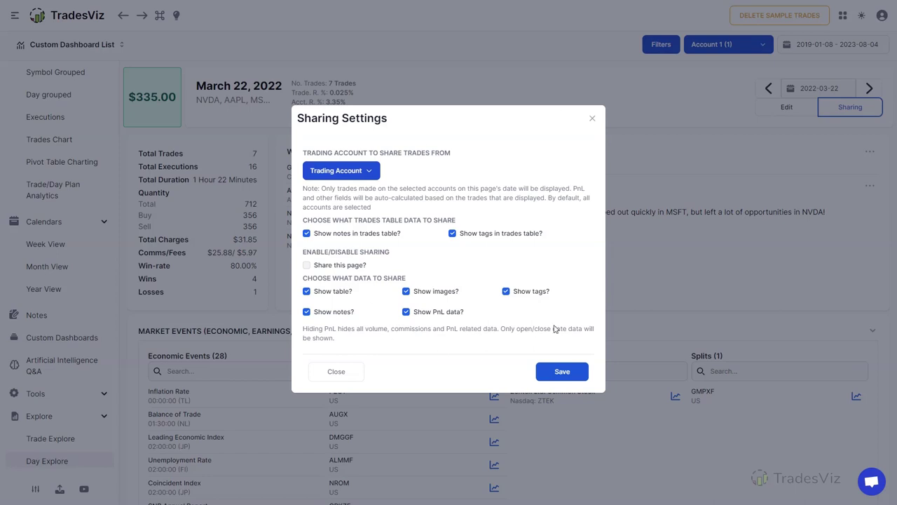
left_click(593, 121)
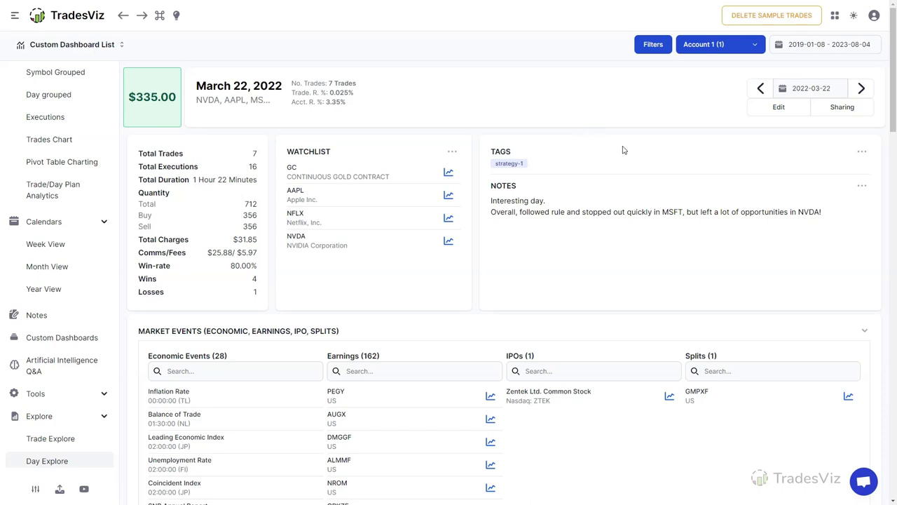
left_click(862, 153)
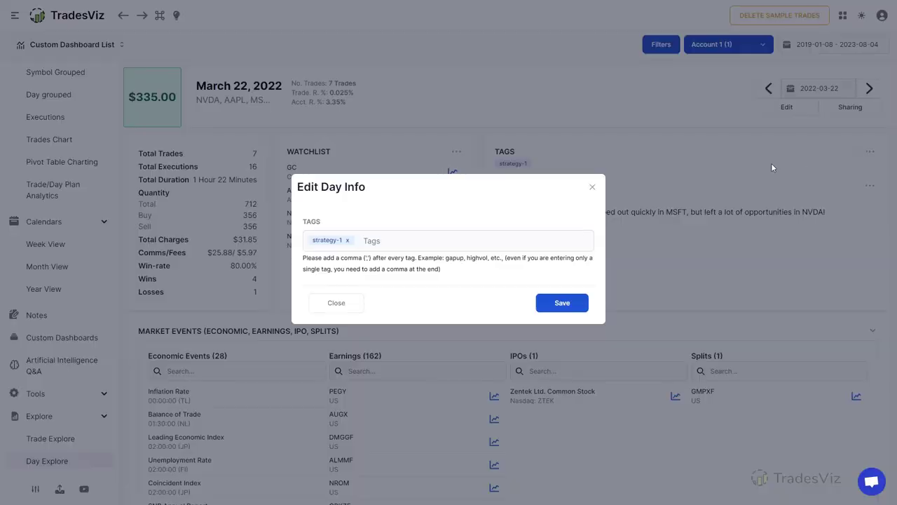
left_click(593, 190)
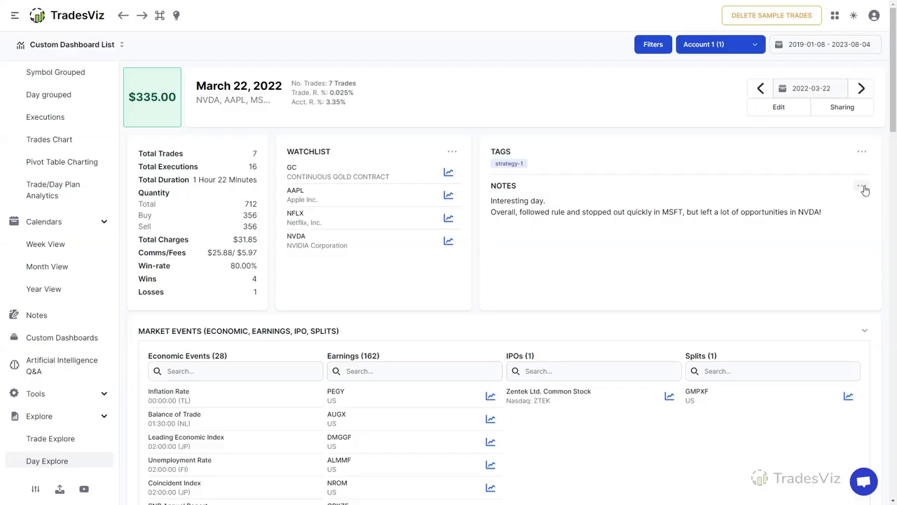
left_click(869, 185)
left_click(593, 166)
scroll(54, 238, "up", 2)
scroll(50, 225, "down", 1)
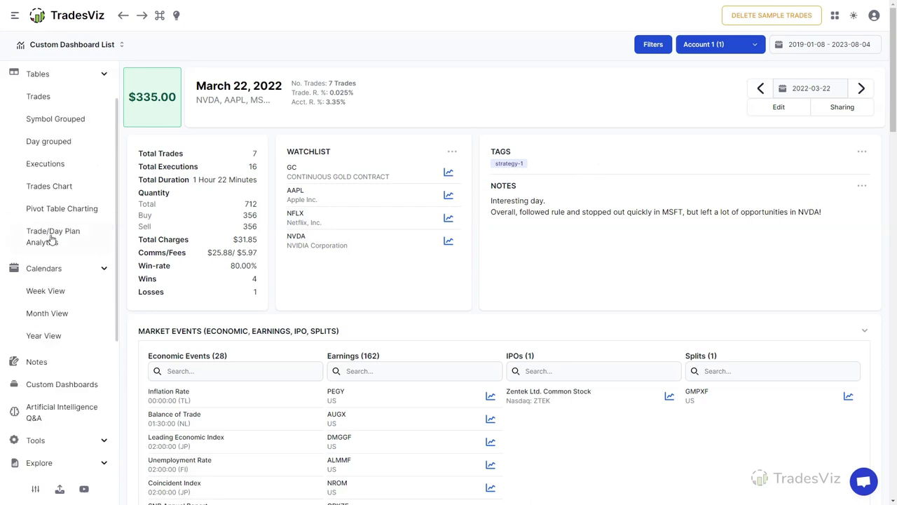
Show Day Tags and Day Comments on the March 2022 month calendar and scroll through it.
left_click(46, 315)
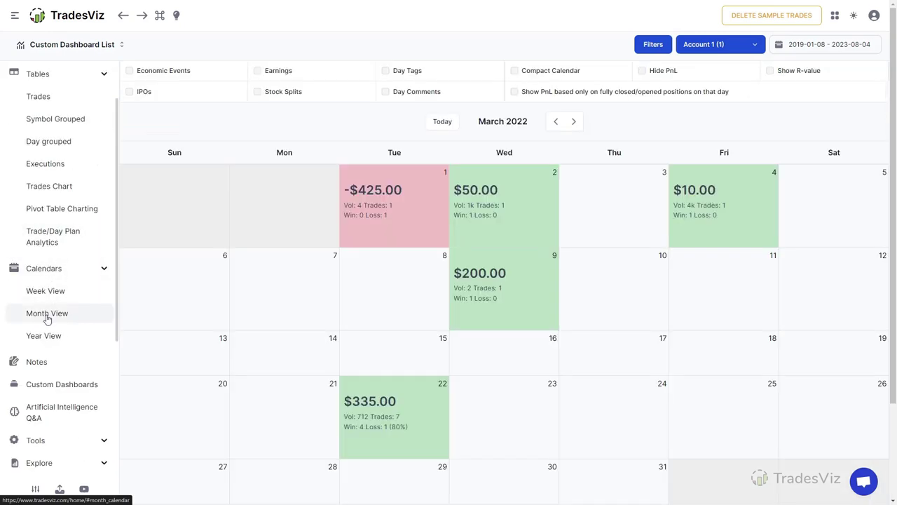
left_click(385, 71)
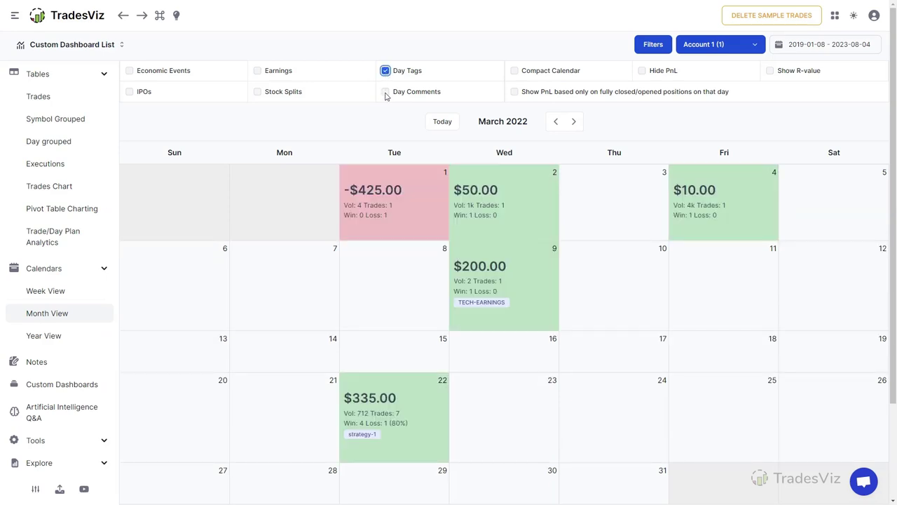
left_click(385, 92)
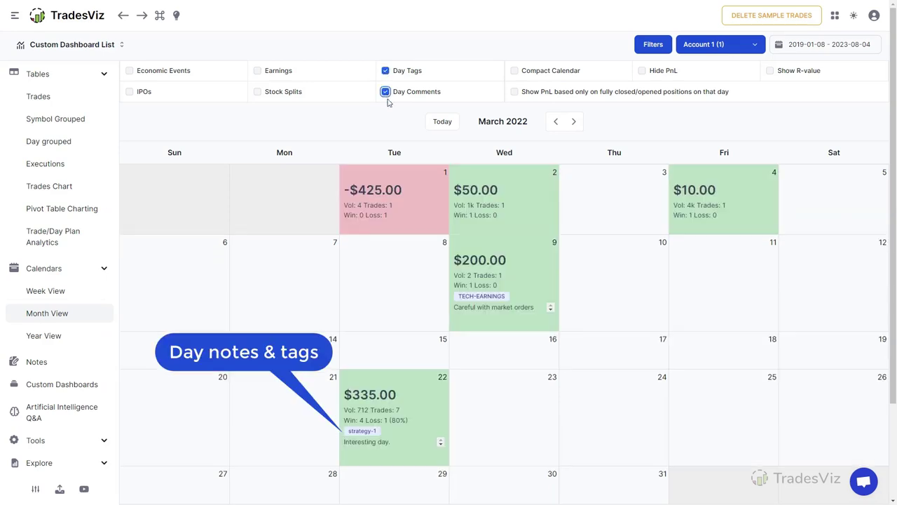
scroll(440, 446, "down", 3)
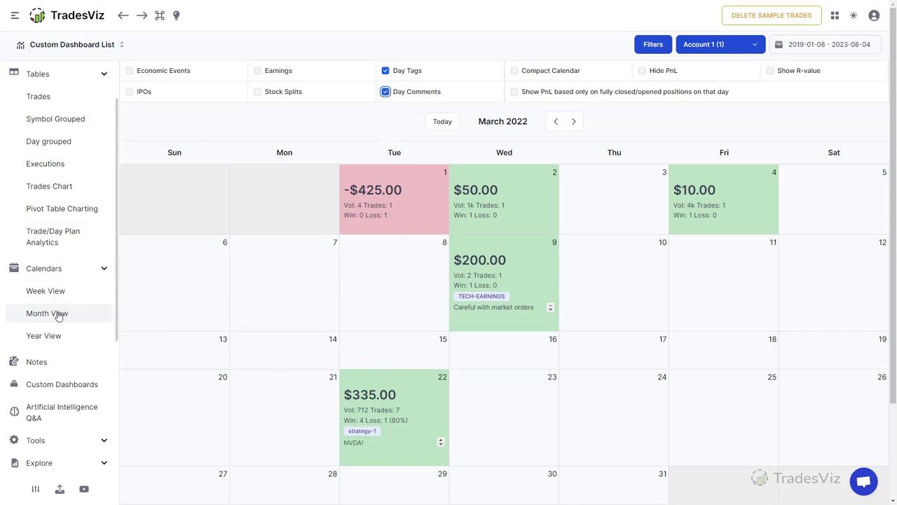
scroll(59, 378, "down", 1)
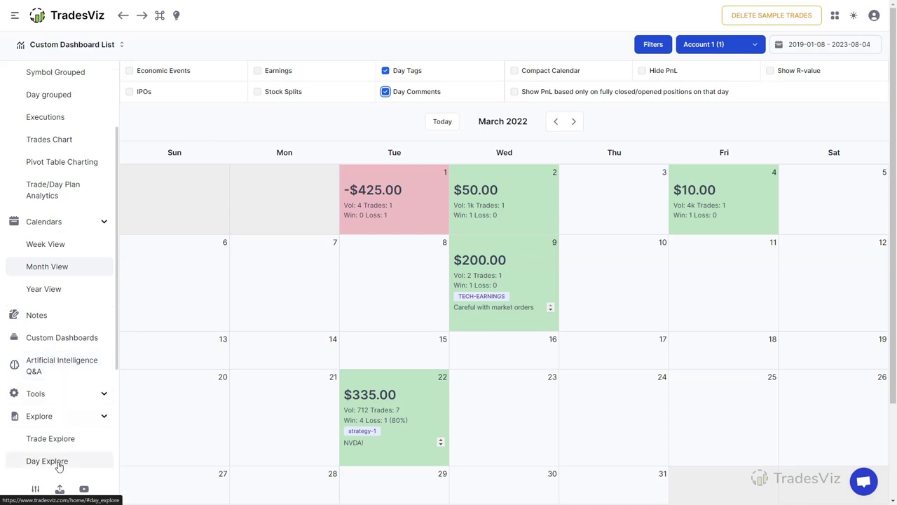
scroll(56, 392, "up", 2)
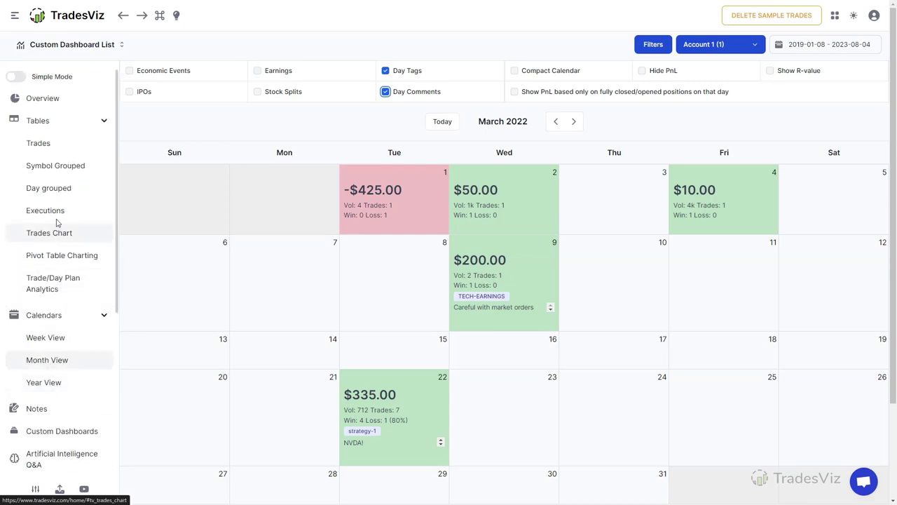
scroll(59, 353, "down", 4)
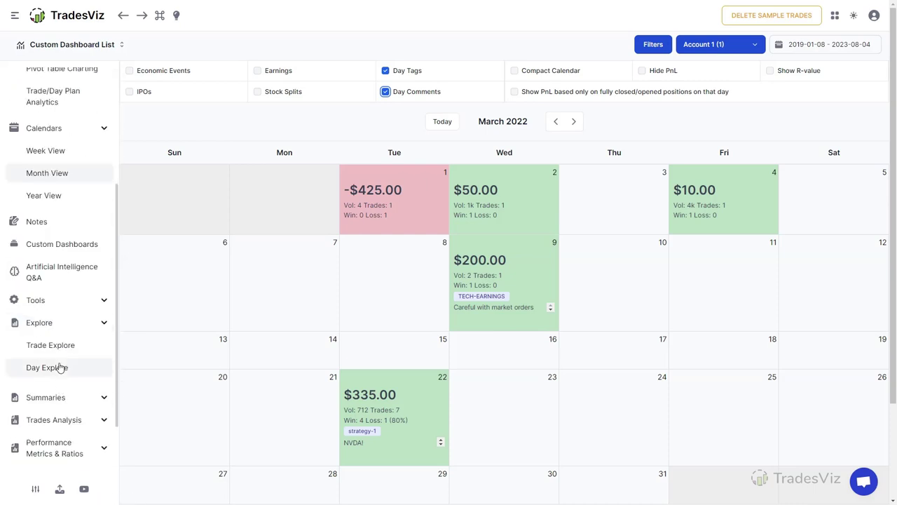
left_click(56, 371)
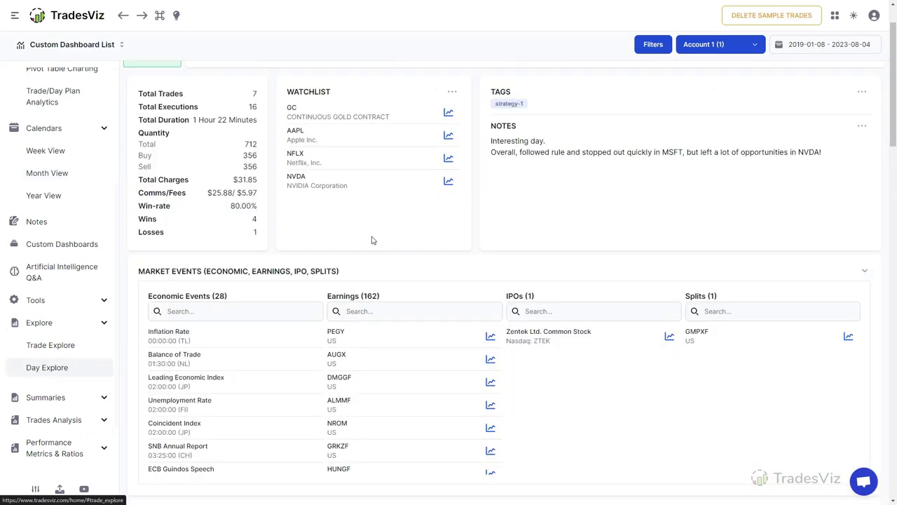
left_click(452, 152)
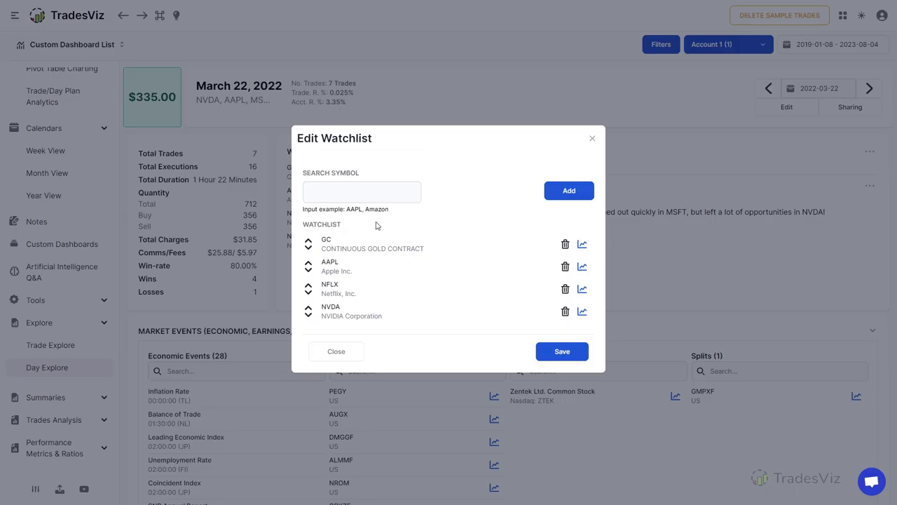
left_click(592, 139)
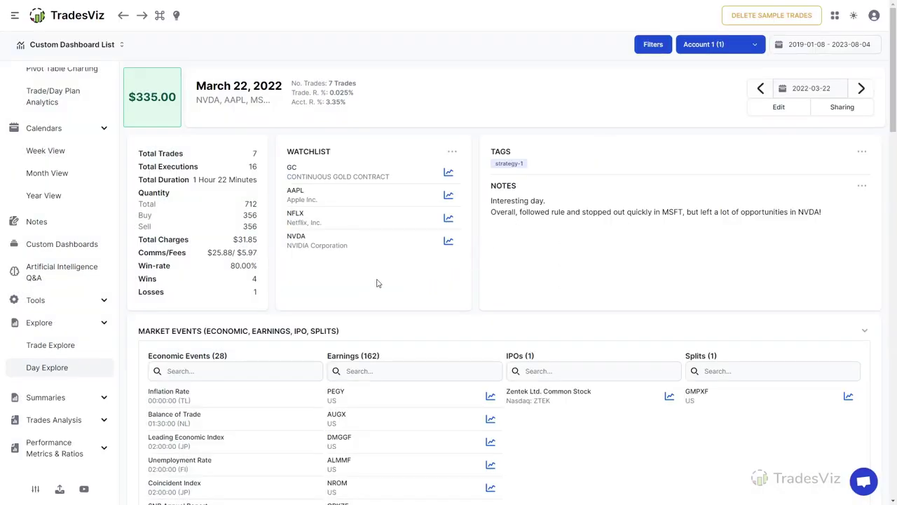
scroll(374, 283, "down", 2)
scroll(372, 282, "up", 2)
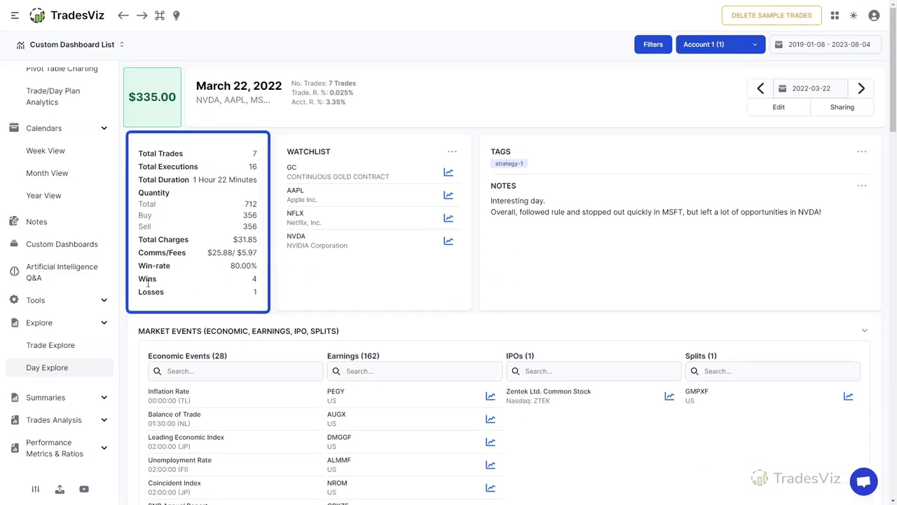
left_click_drag(166, 284, 254, 280)
left_click(220, 298)
scroll(581, 281, "down", 2)
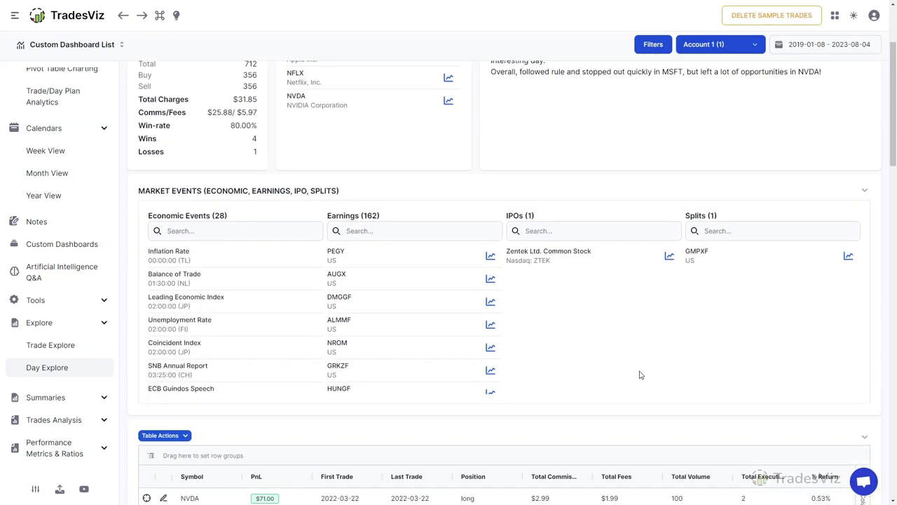
left_click(245, 233)
type("(US)")
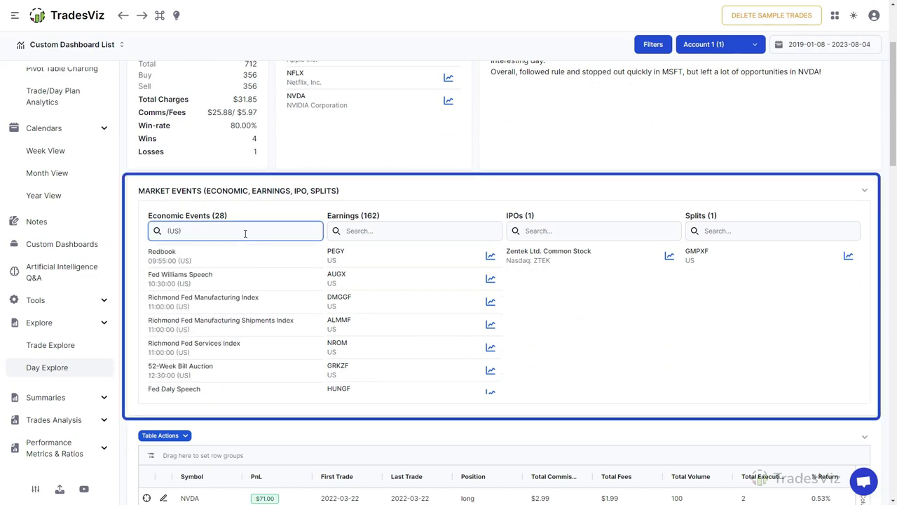
key("BackSpace")
key("BackSpace")
key("BackSpace")
key("BackSpace")
left_click(365, 232)
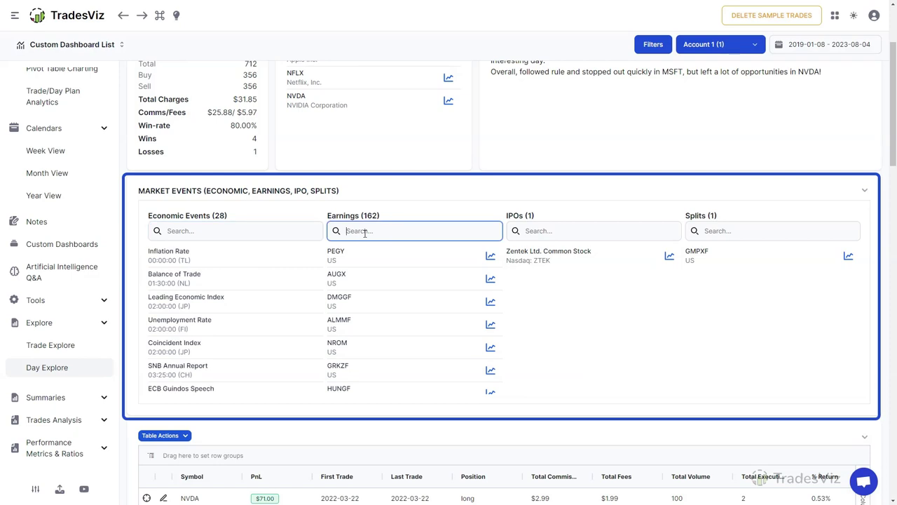
type("PEG")
key("BackSpace")
key("BackSpace")
key("BackSpace")
type("A")
key("BackSpace")
left_click(600, 318)
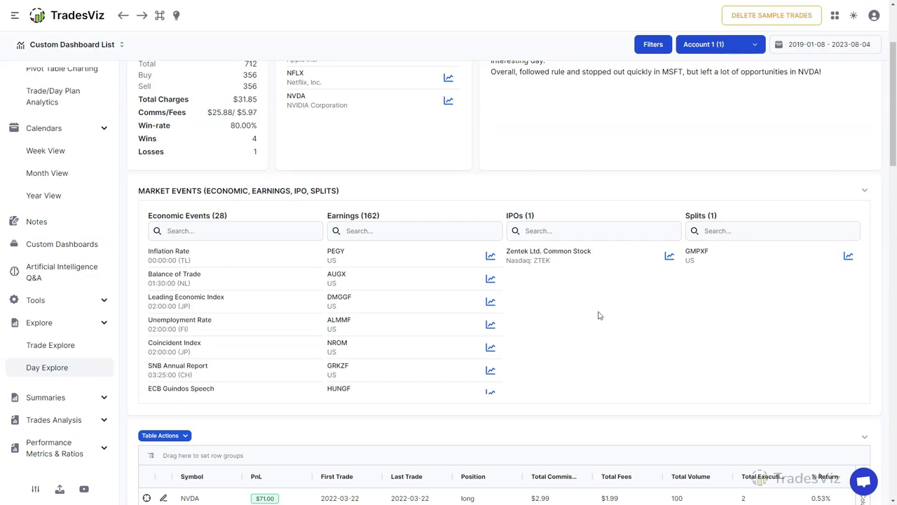
scroll(484, 275, "down", 2)
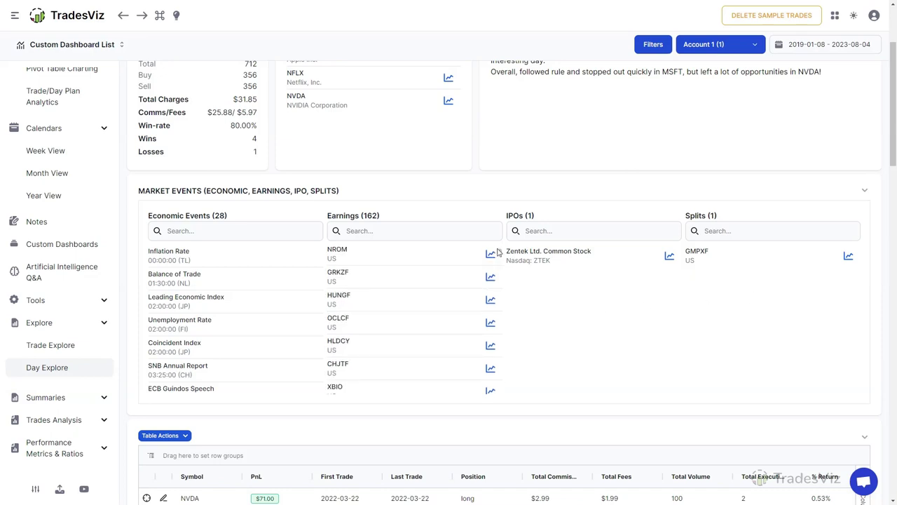
scroll(498, 254, "down", 3)
scroll(620, 314, "down", 1)
scroll(620, 314, "down", 5)
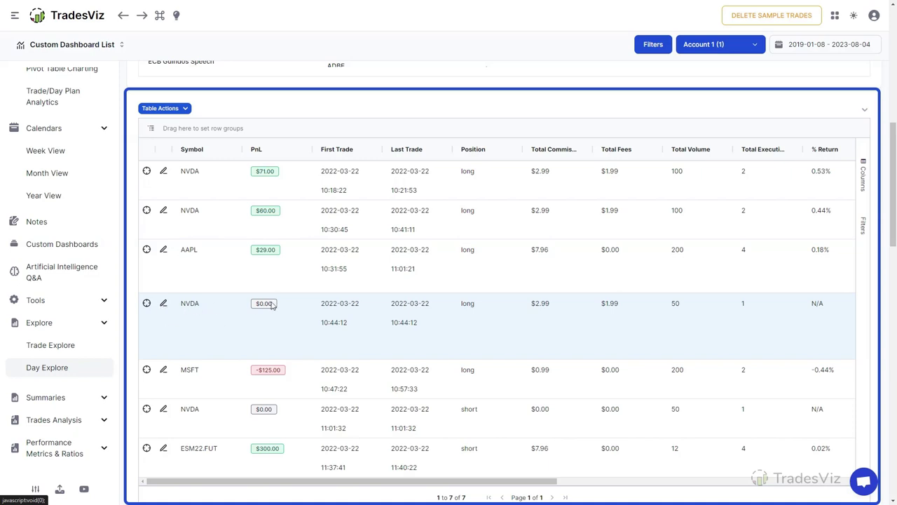
left_click_drag(253, 257, 684, 261)
left_click_drag(368, 184, 412, 459)
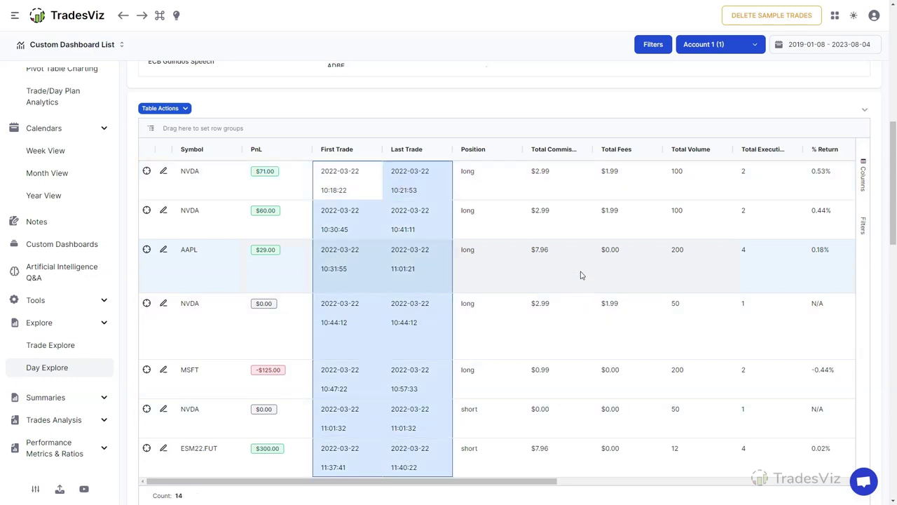
left_click(580, 275)
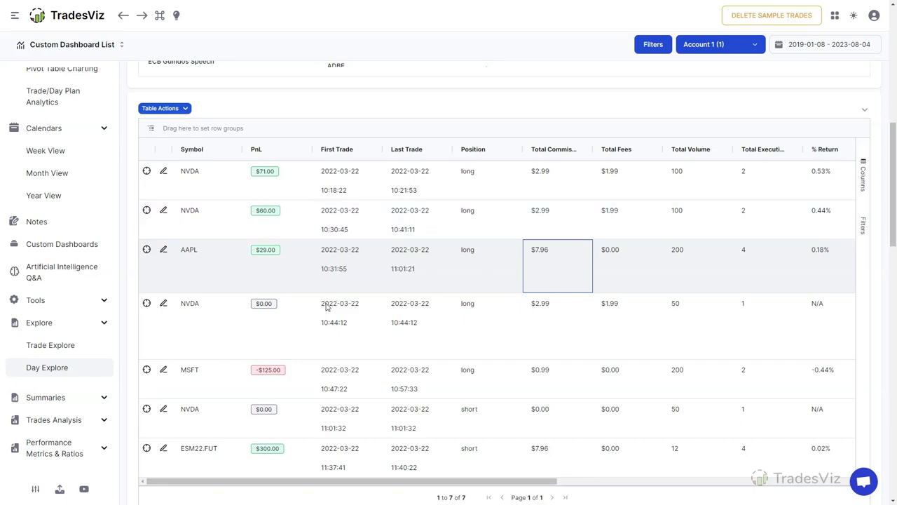
left_click(146, 257)
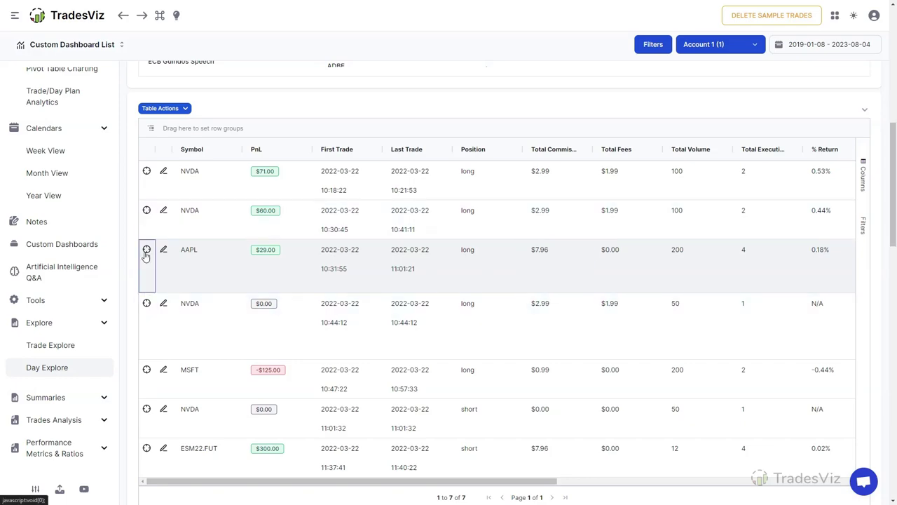
scroll(145, 256, "up", 5)
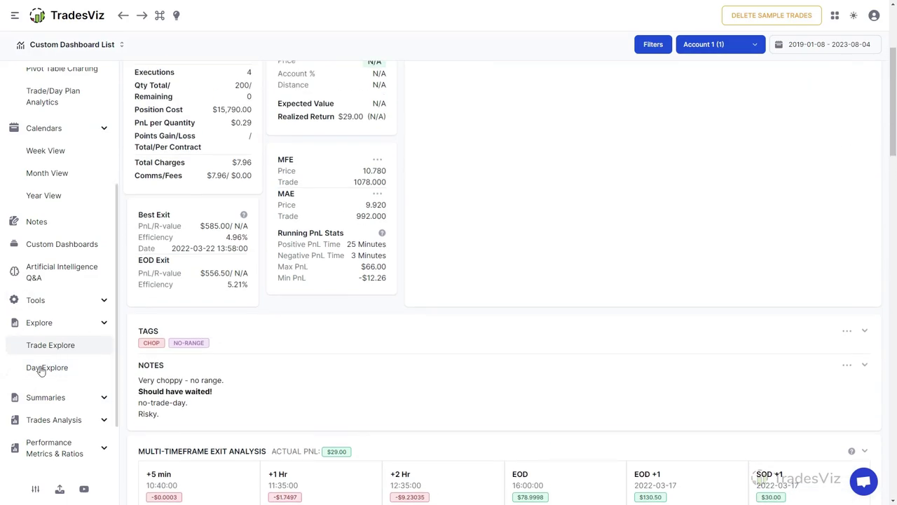
left_click(40, 370)
scroll(133, 314, "down", 5)
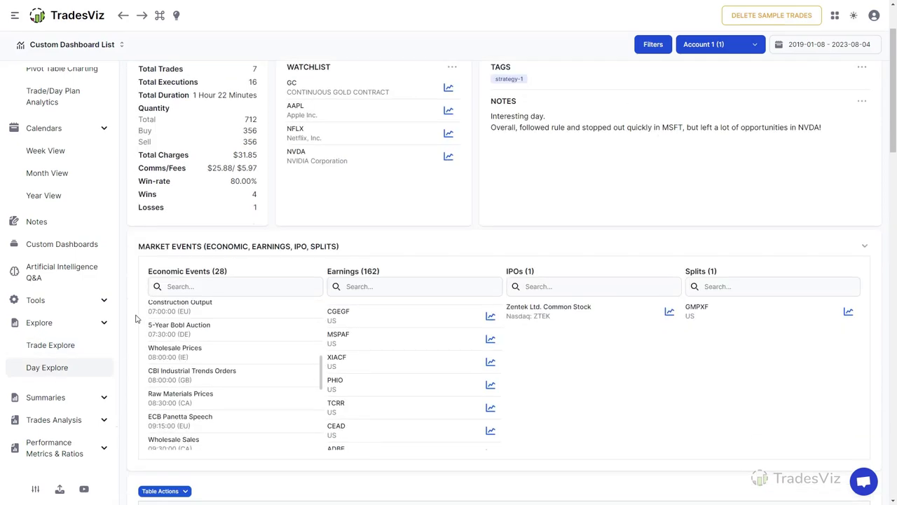
scroll(133, 315, "down", 10)
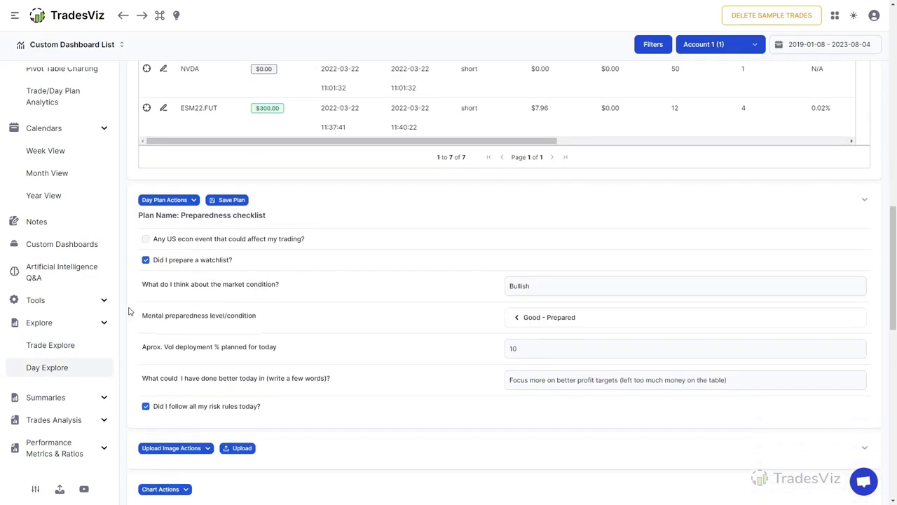
left_click(163, 200)
mouse_move(200, 225)
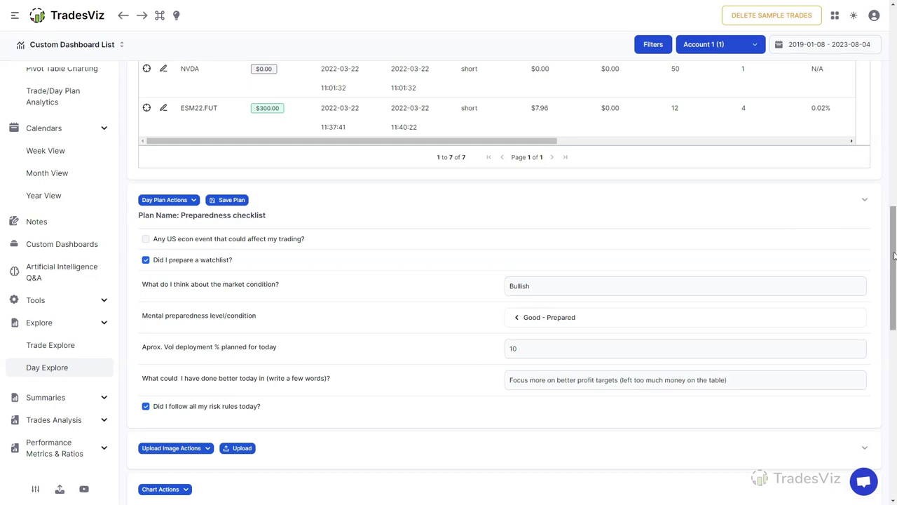
left_click_drag(894, 256, 701, 311)
Generate a custom 5-minute Apple Inc. (AAPL) chart for 26 Jan 2024 beside SPY.
left_click(232, 225)
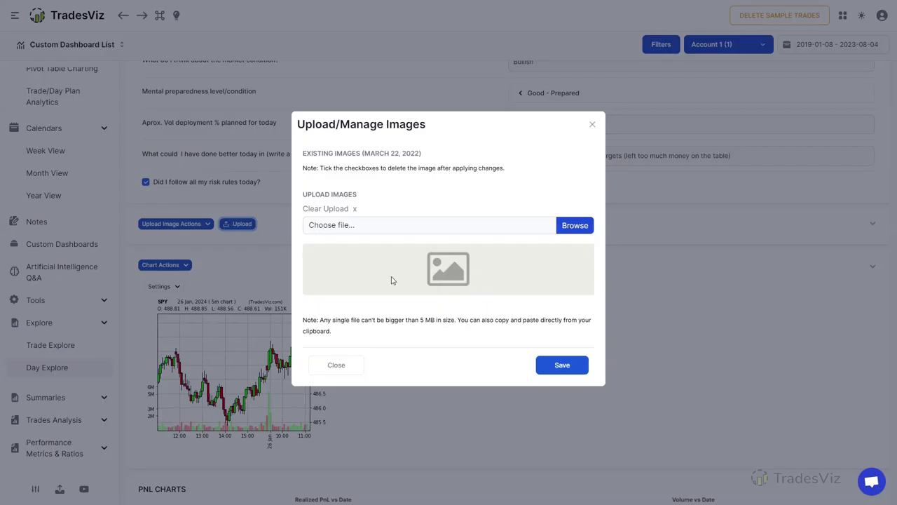
left_click(593, 126)
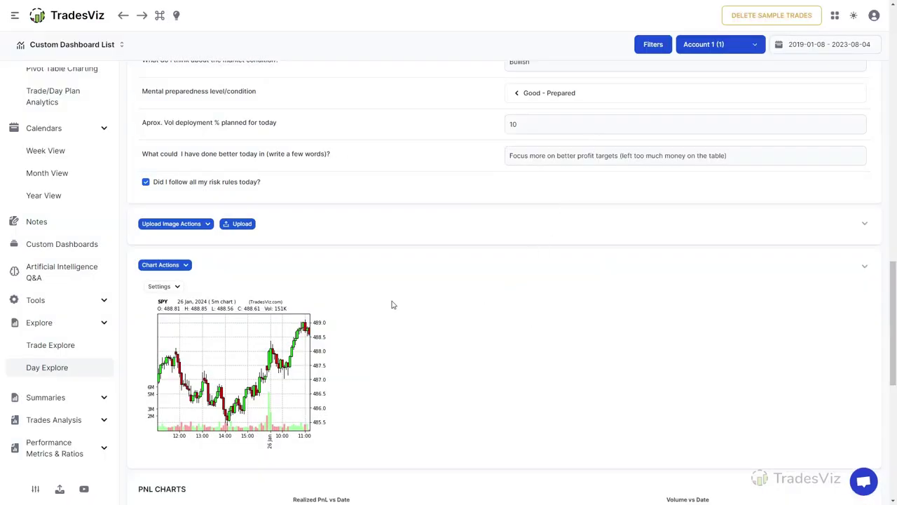
left_click(169, 266)
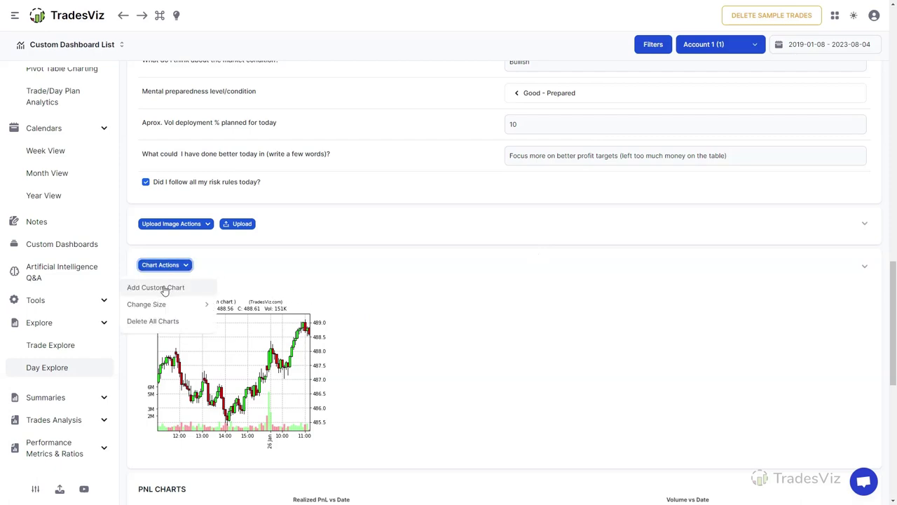
left_click(164, 288)
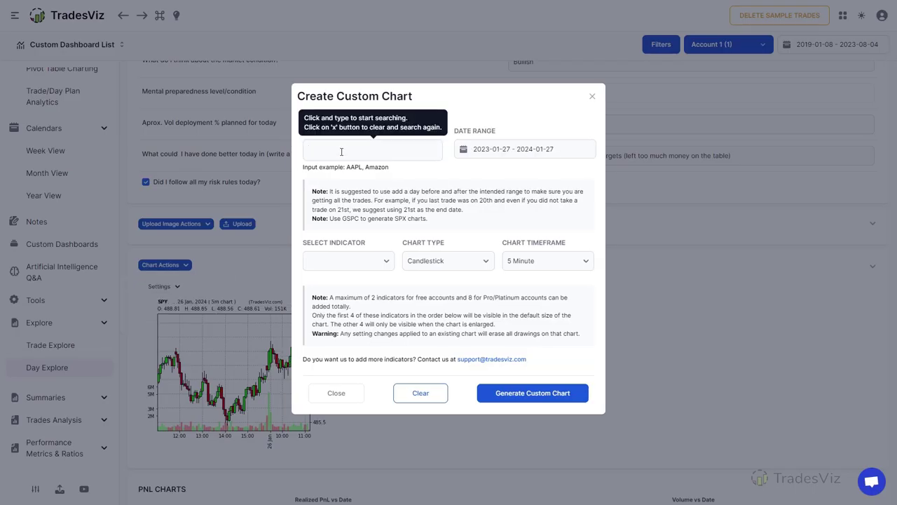
type("AAPL")
left_click(357, 178)
left_click(545, 396)
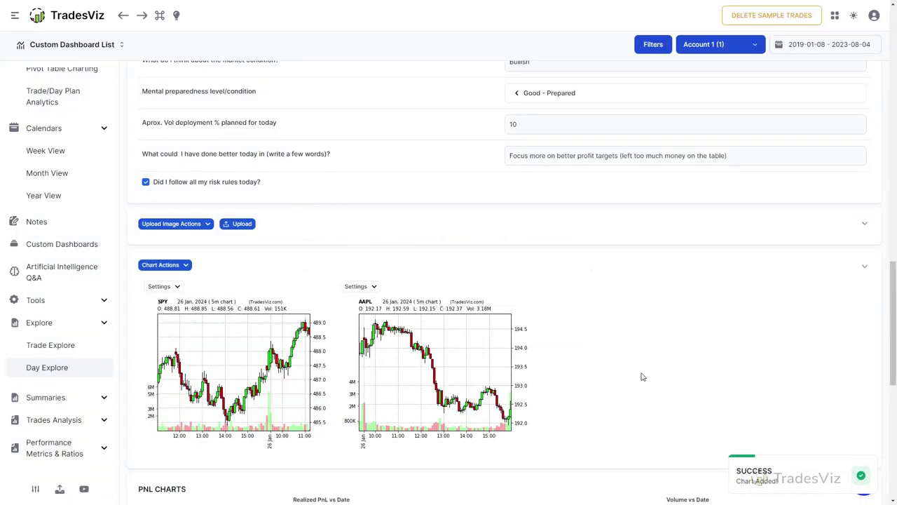
Draw two red down arrows near 13:00 and 15:00 on the AAPL chart and save.
left_click(476, 370)
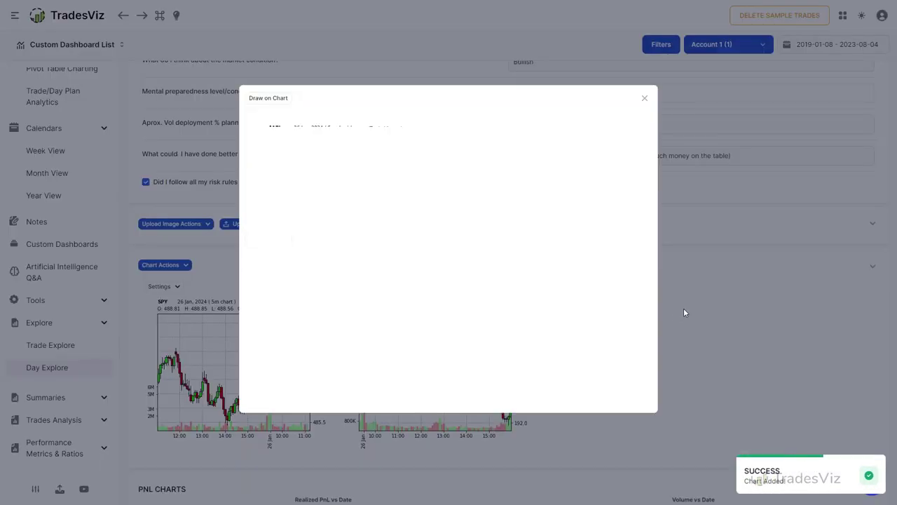
left_click(713, 309)
scroll(617, 281, "down", 2)
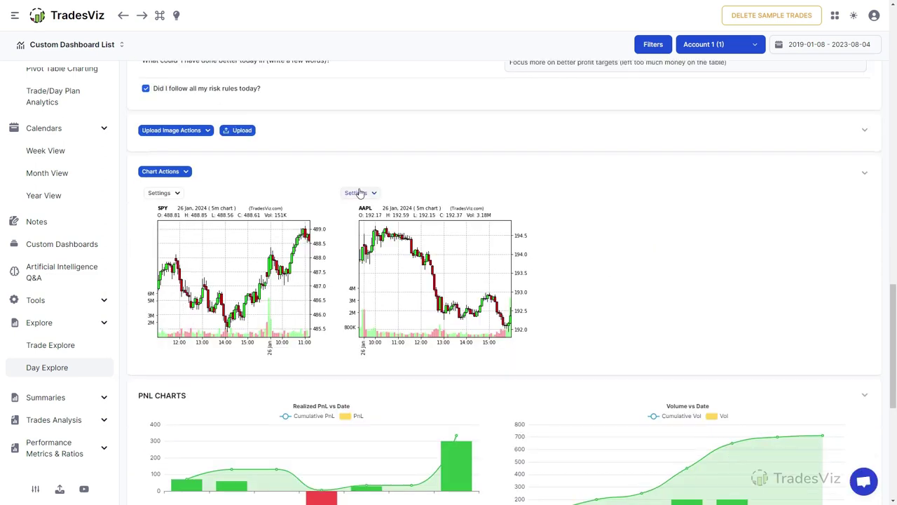
left_click(358, 193)
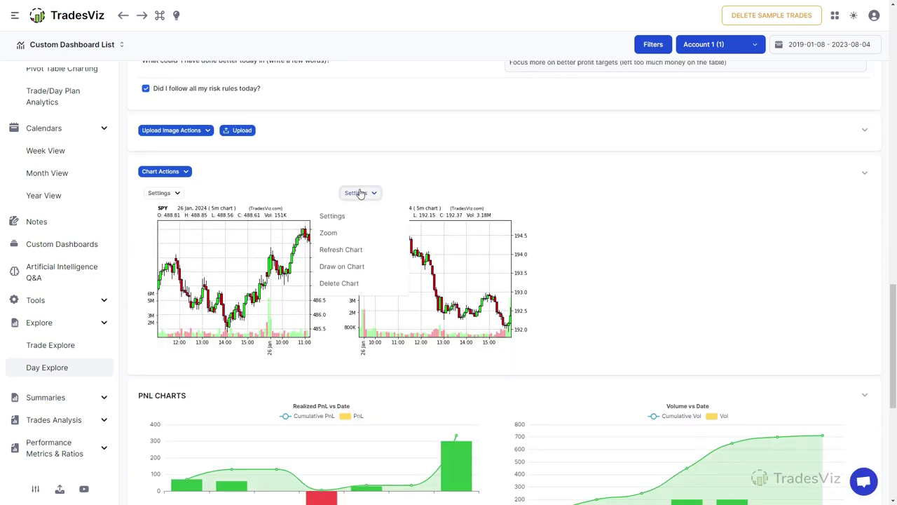
left_click(351, 267)
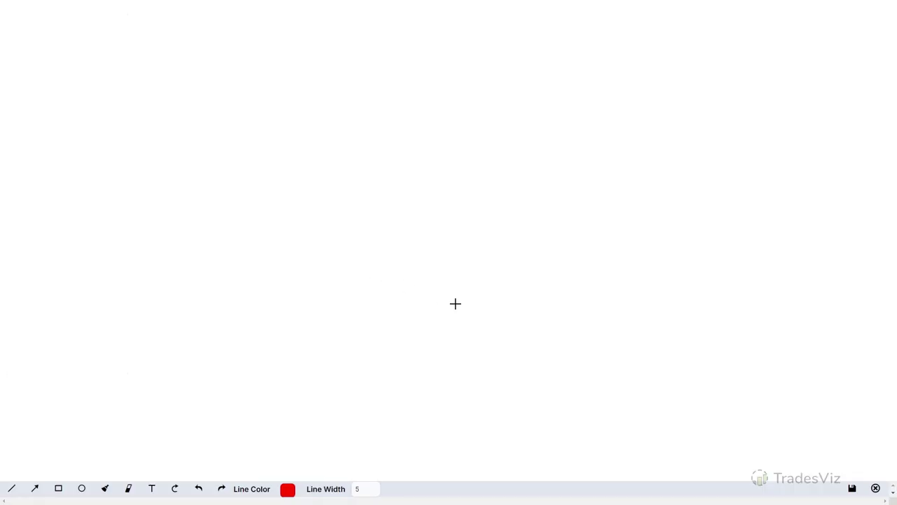
mouse_move(456, 224)
left_mouse_down()
mouse_move(456, 245)
mouse_move(463, 238)
mouse_move(504, 254)
left_mouse_up()
left_click_drag(498, 246, 511, 244)
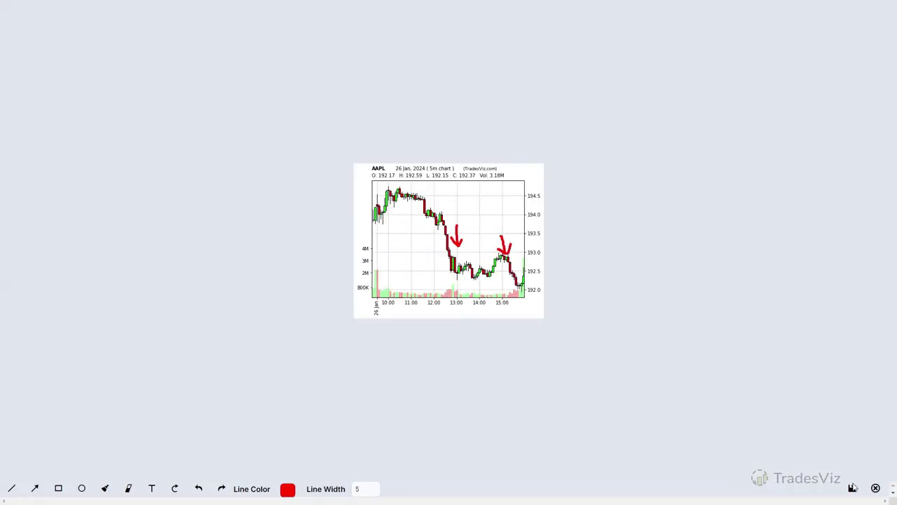
left_click(852, 489)
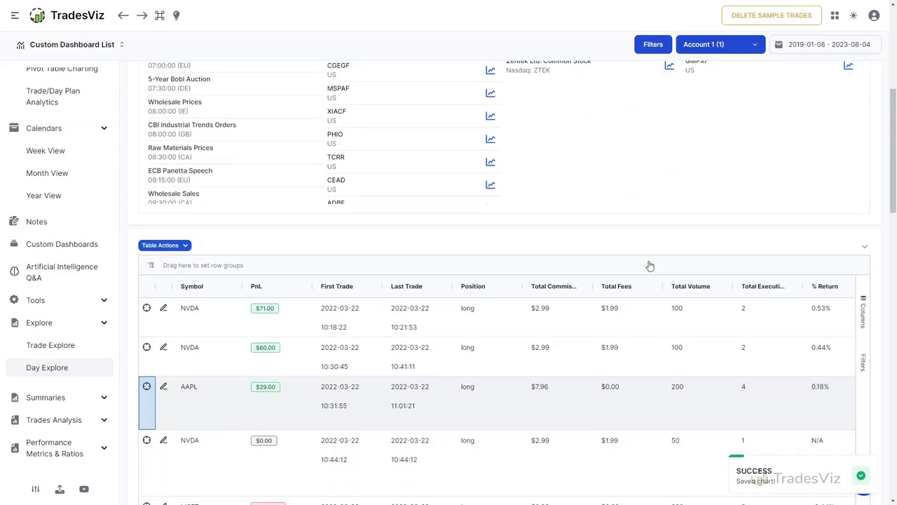
Resize the SPY and AAPL custom charts to Medium.
scroll(841, 304, "down", 5)
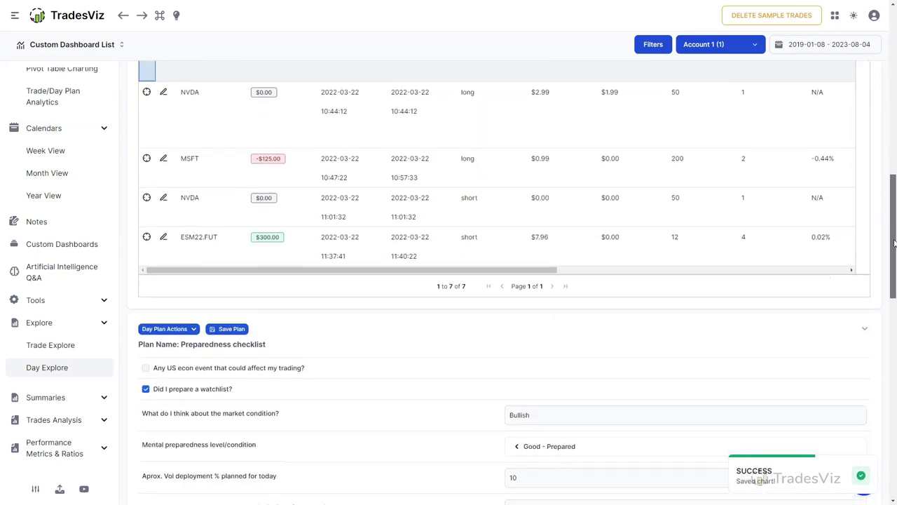
left_click_drag(891, 194, 888, 325)
scroll(888, 325, "down", 1)
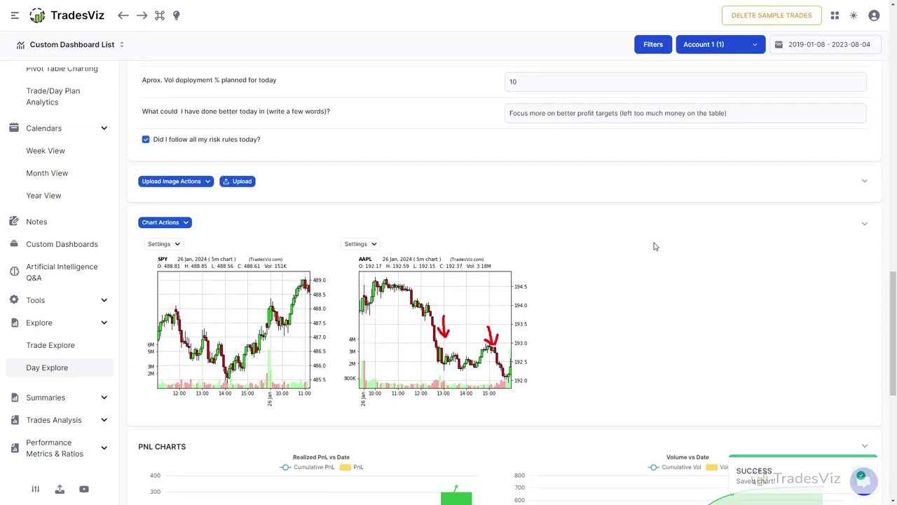
scroll(694, 236, "down", 1)
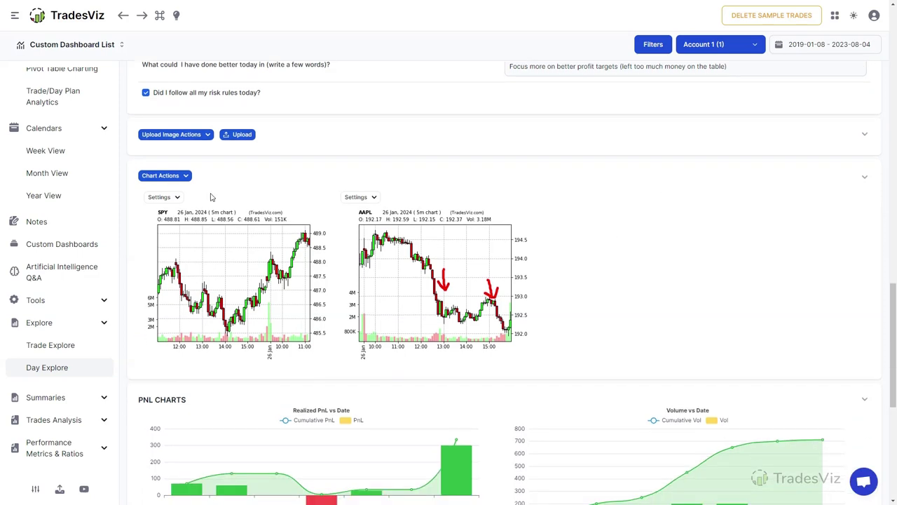
left_click(178, 176)
mouse_move(179, 214)
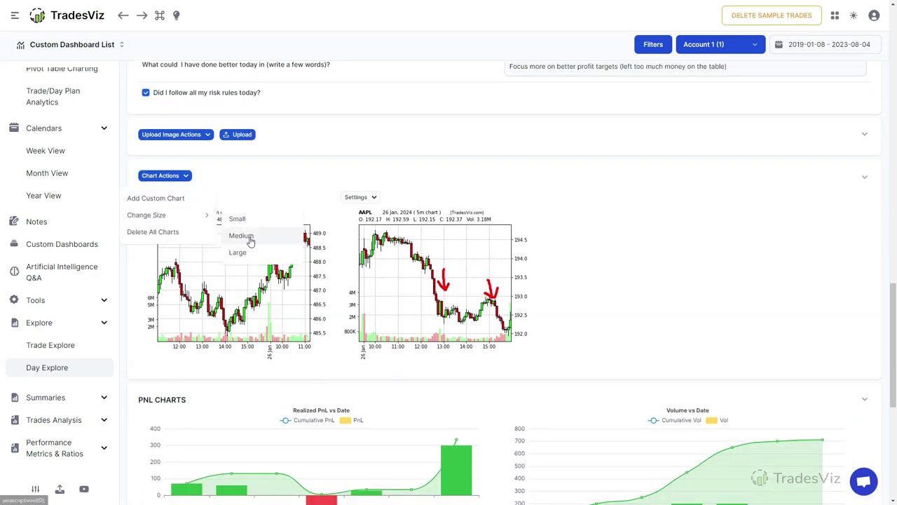
left_click(242, 235)
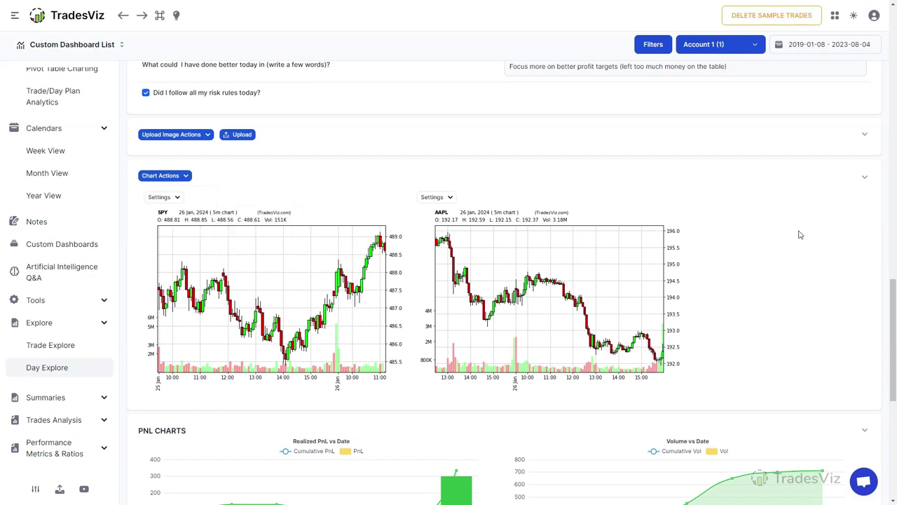
Scroll down to the realized PnL charts and the 5-minute MSFT and NVDA trade charts.
scroll(801, 235, "down", 4)
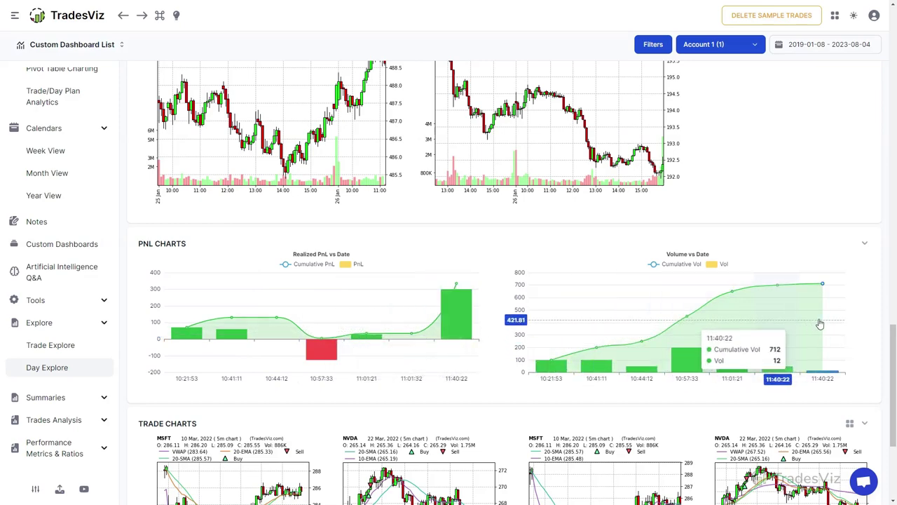
left_click_drag(890, 339, 887, 395)
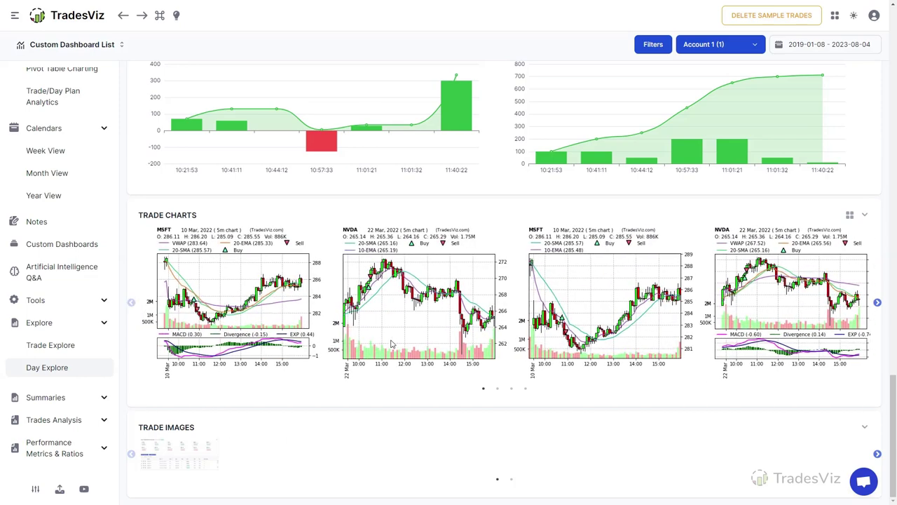
left_click(850, 216)
scroll(841, 247, "down", 10)
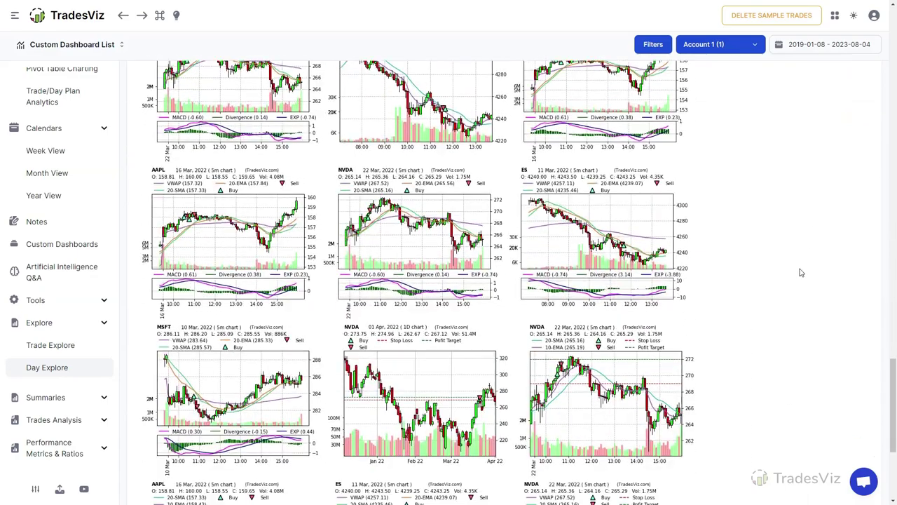
scroll(801, 272, "down", 3)
scroll(801, 272, "up", 8)
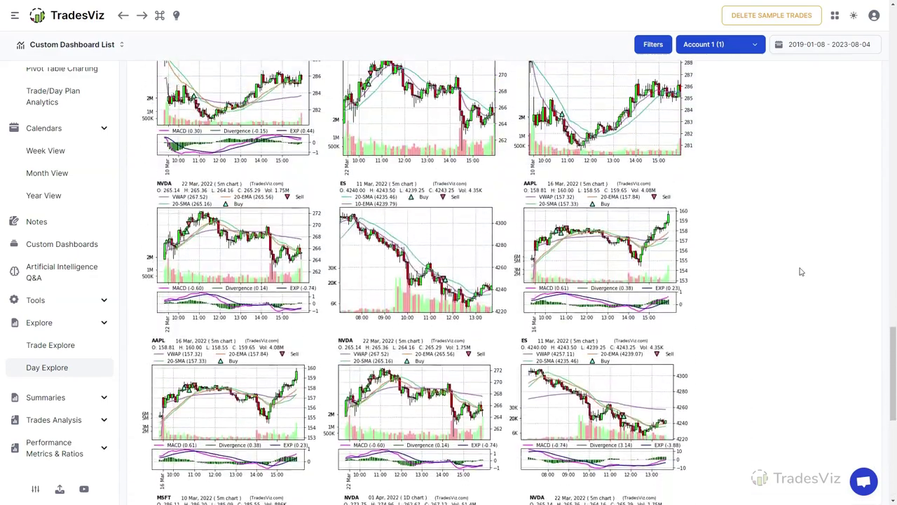
scroll(801, 272, "up", 2)
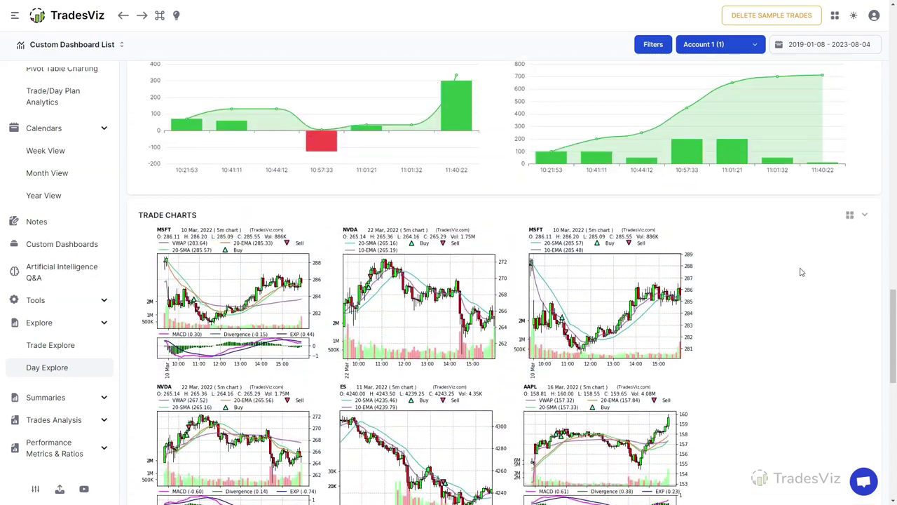
left_click(850, 218)
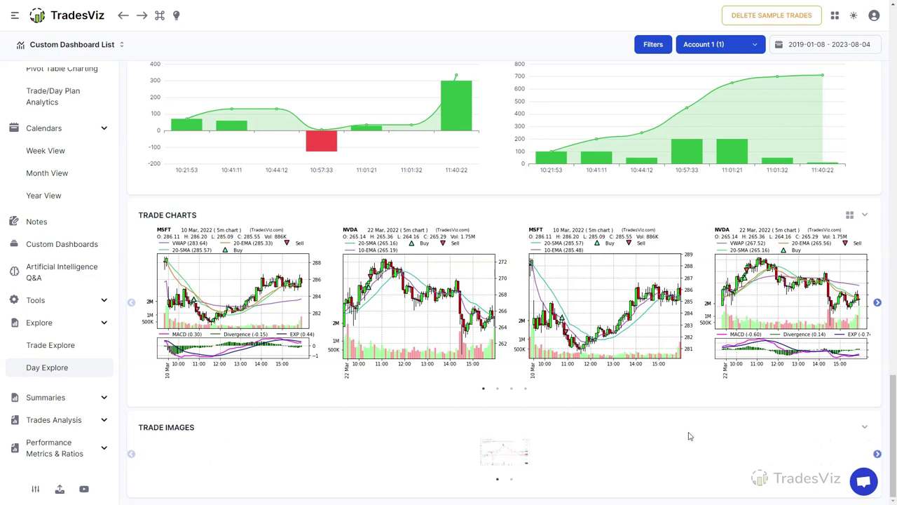
Scroll to the Day Plan and review the Preparedness checklist, keeping Good - Prepared unchanged.
scroll(701, 433, "up", 5)
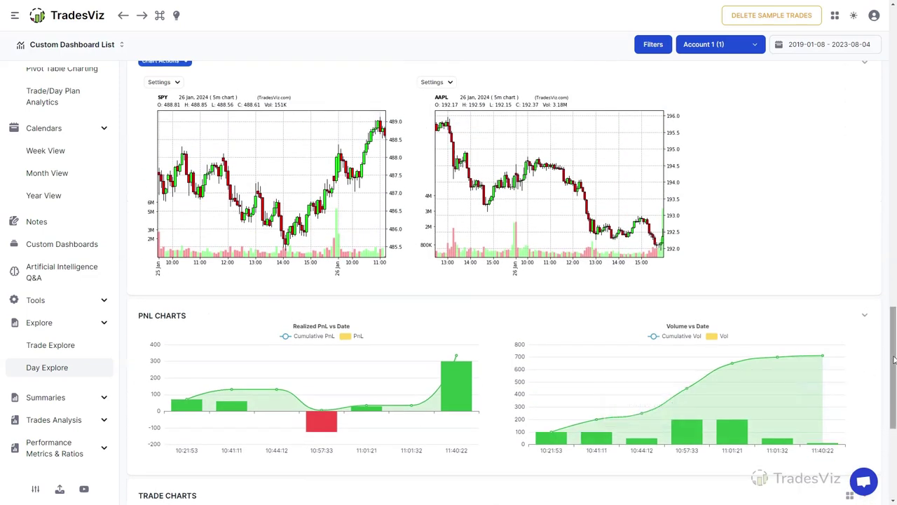
scroll(596, 376, "up", 10)
scroll(510, 281, "up", 8)
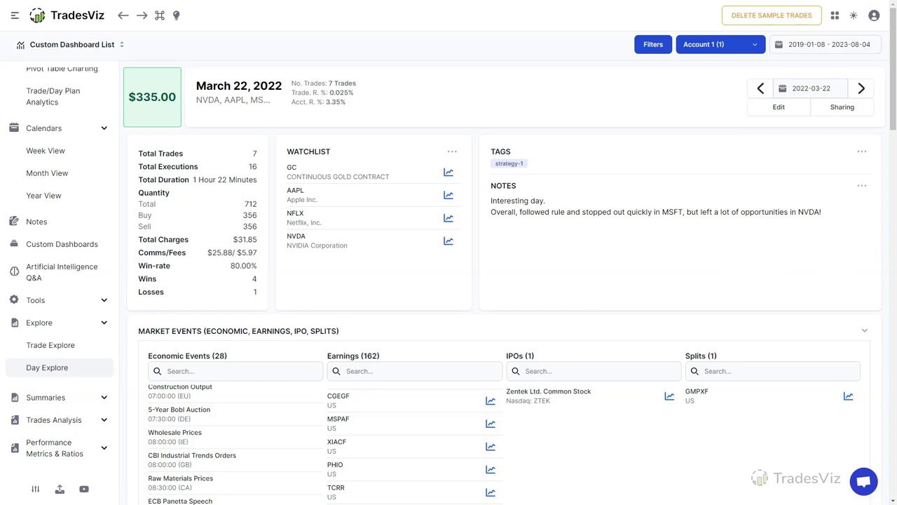
left_click_drag(893, 130, 893, 309)
left_click(184, 265)
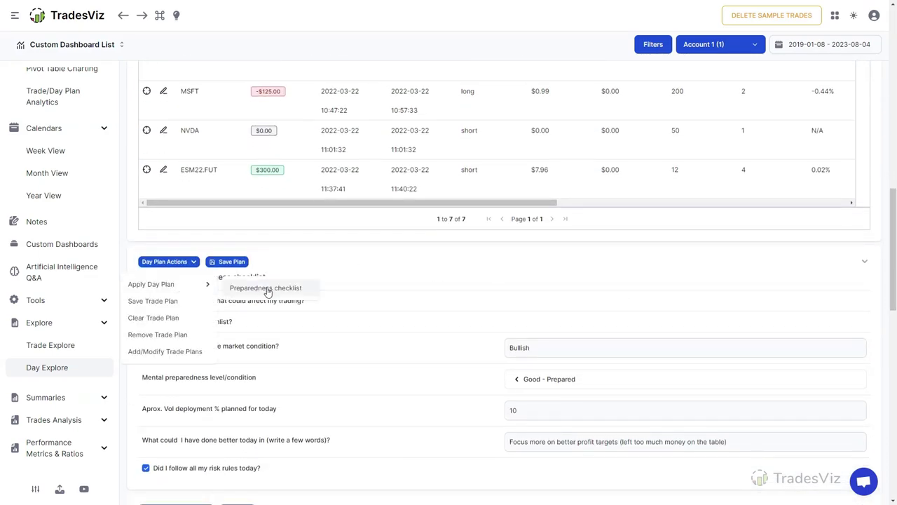
left_click(384, 275)
left_click(541, 378)
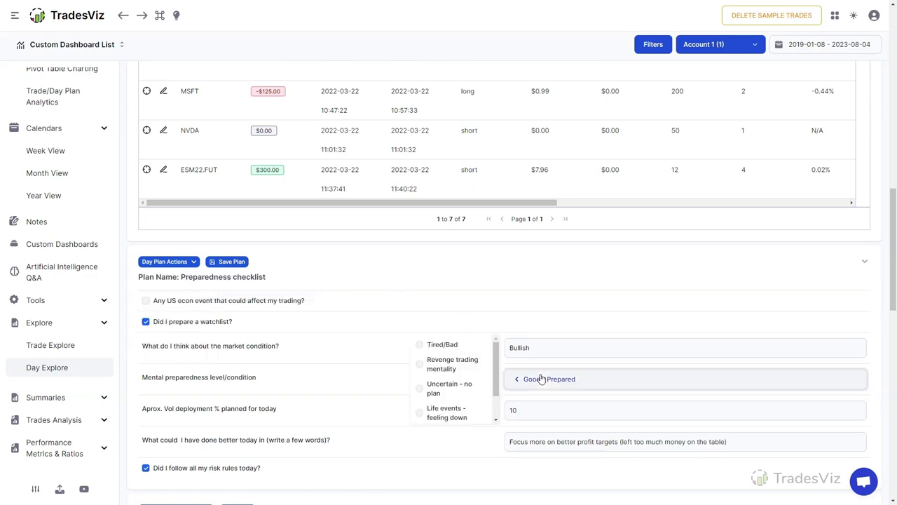
left_click(541, 379)
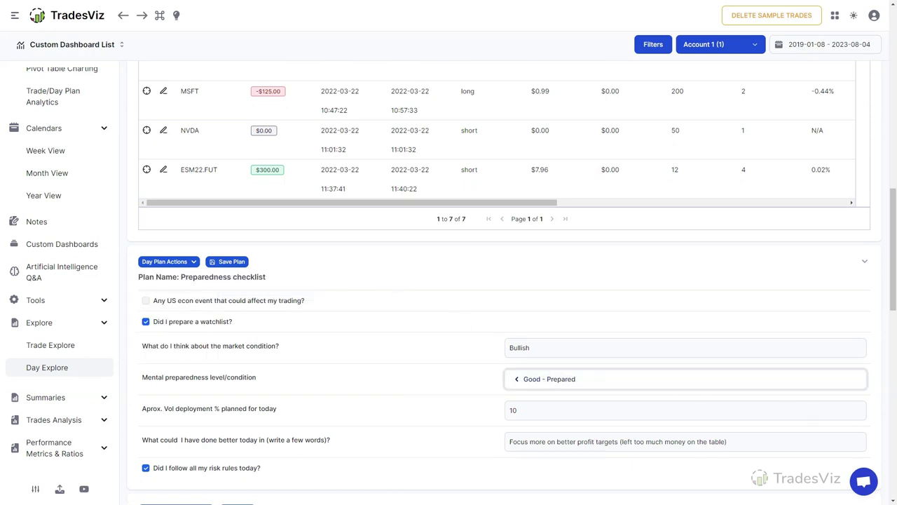